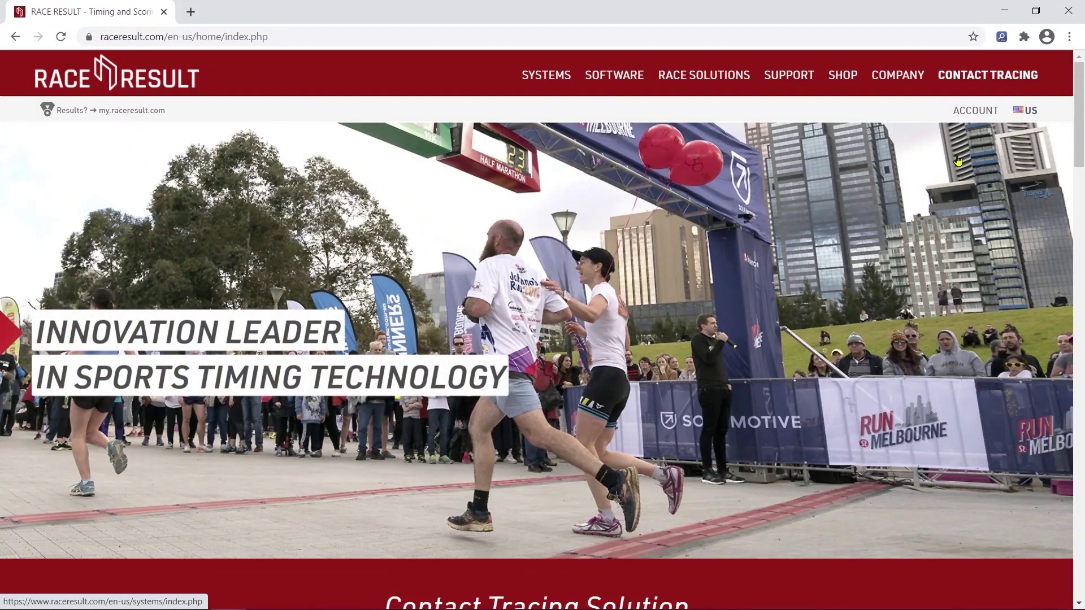
# Reveal the sign-in and registration fields through ACCOUNT on the raceresult.com home page
pyautogui.click(965, 115)
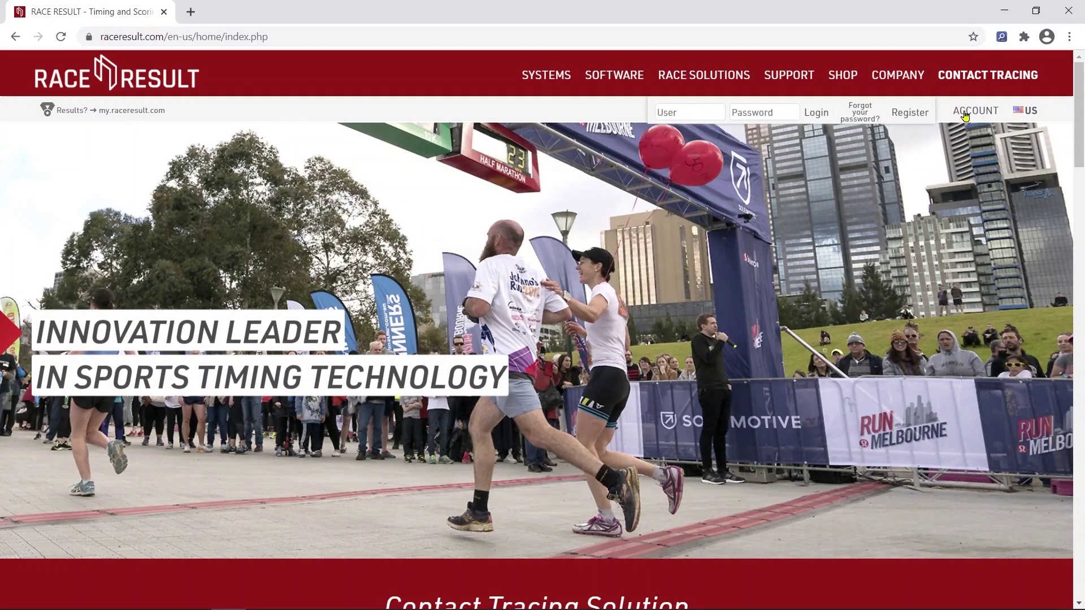
# Enter the person's first and last name and an account password in the Registration form
pyautogui.click(908, 112)
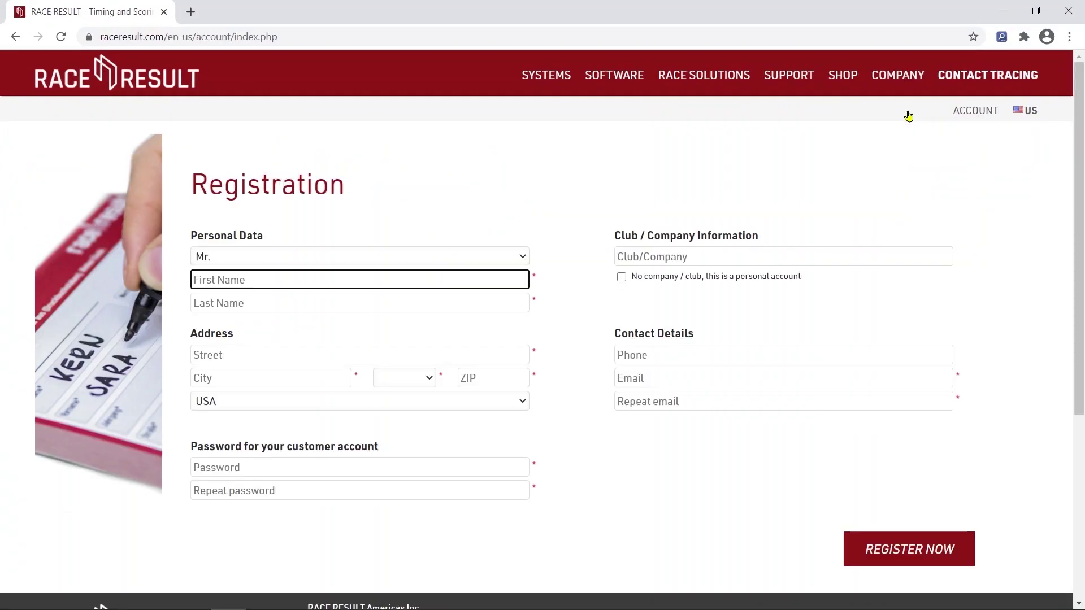
pyautogui.press('Tab')
pyautogui.write('Jordan')
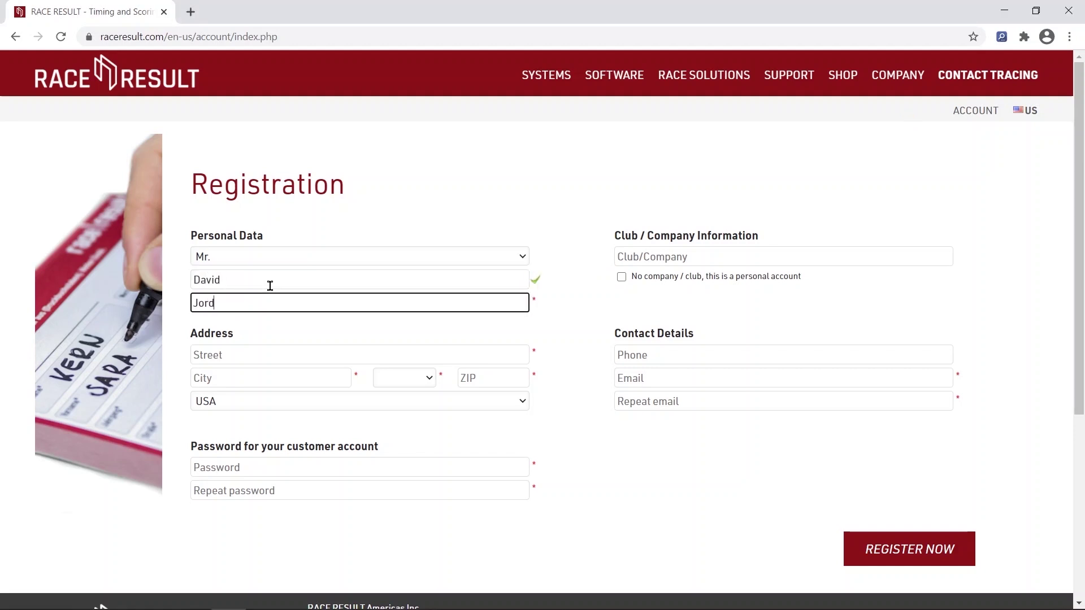
pyautogui.click(642, 251)
pyautogui.click(315, 467)
pyautogui.write('•••••••••••••')
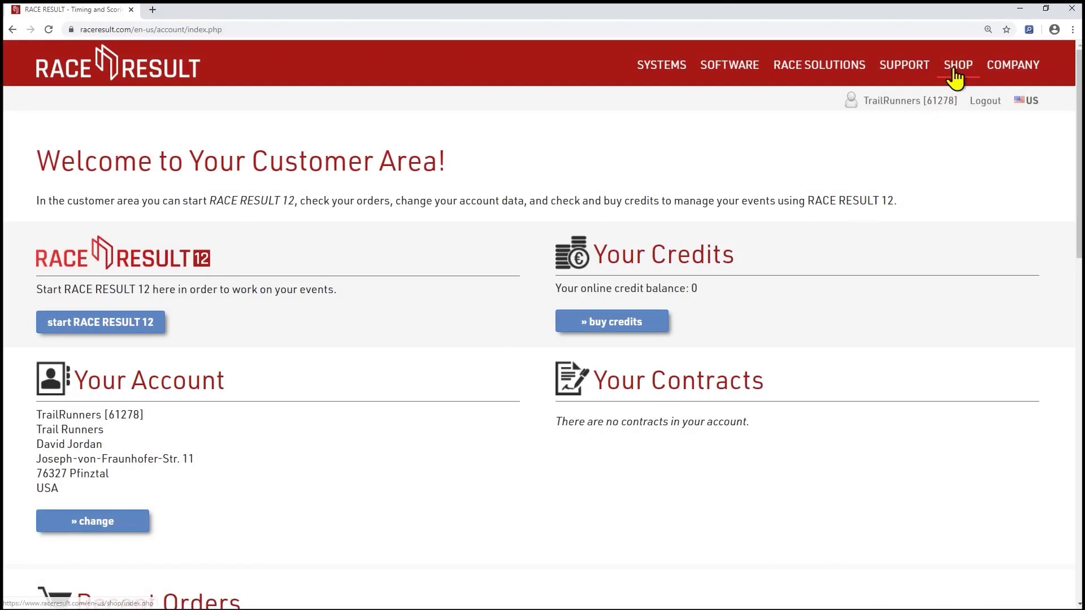
# Bring up the shop's Rent Equipment listing
pyautogui.click(956, 67)
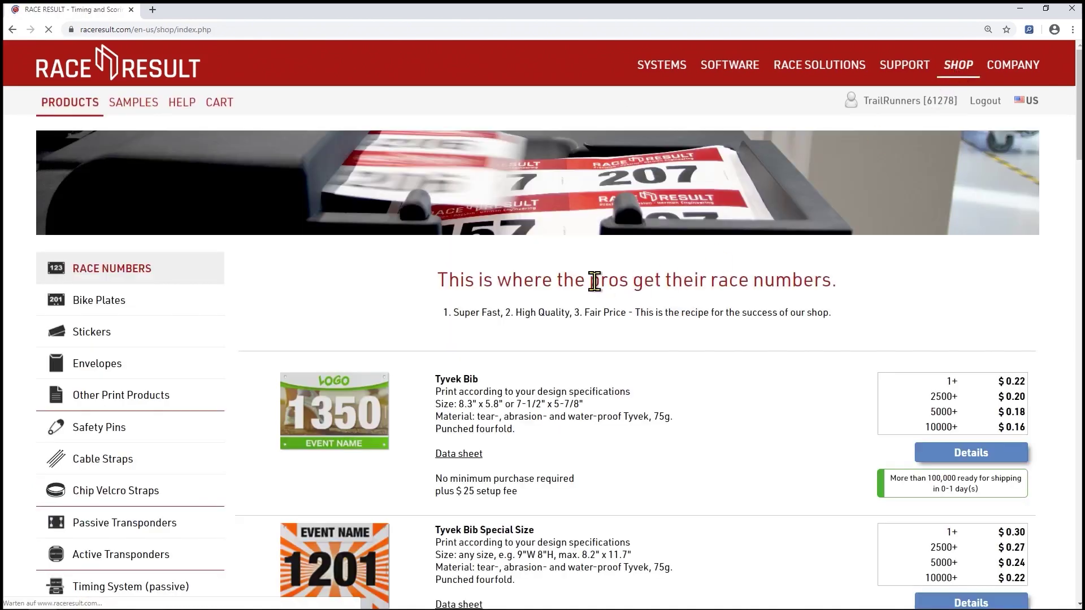
pyautogui.scroll(-5, 591, 282)
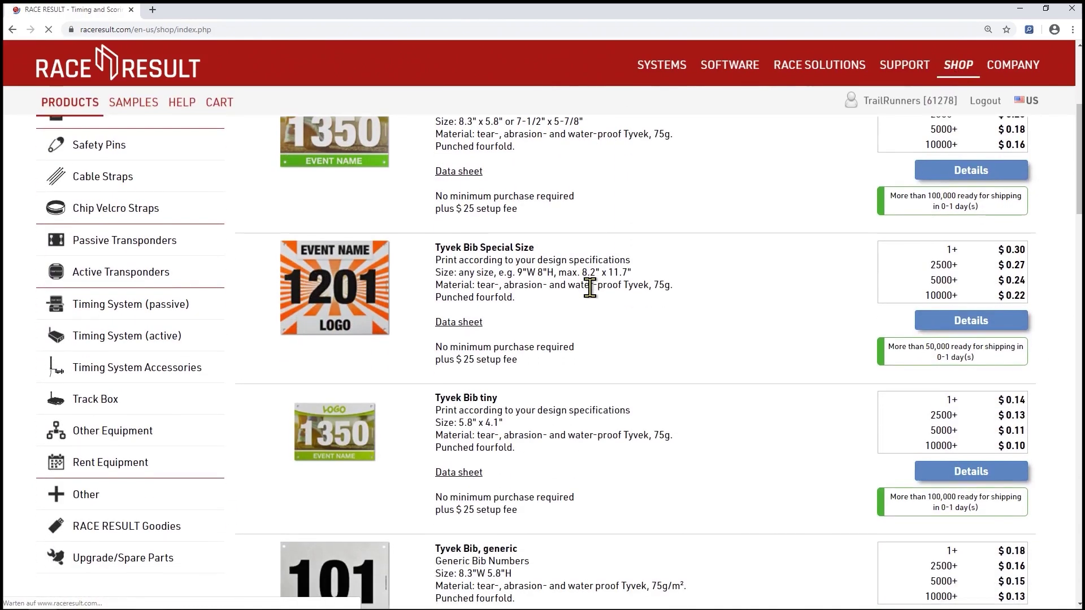
pyautogui.click(115, 463)
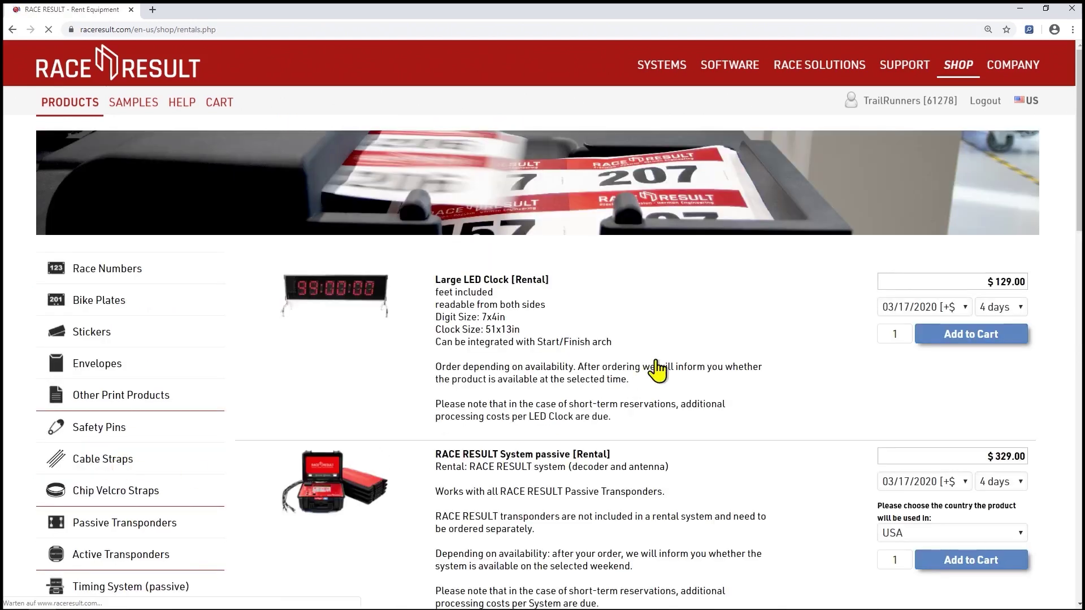
pyautogui.scroll(-1, 661, 369)
pyautogui.scroll(-2, 662, 369)
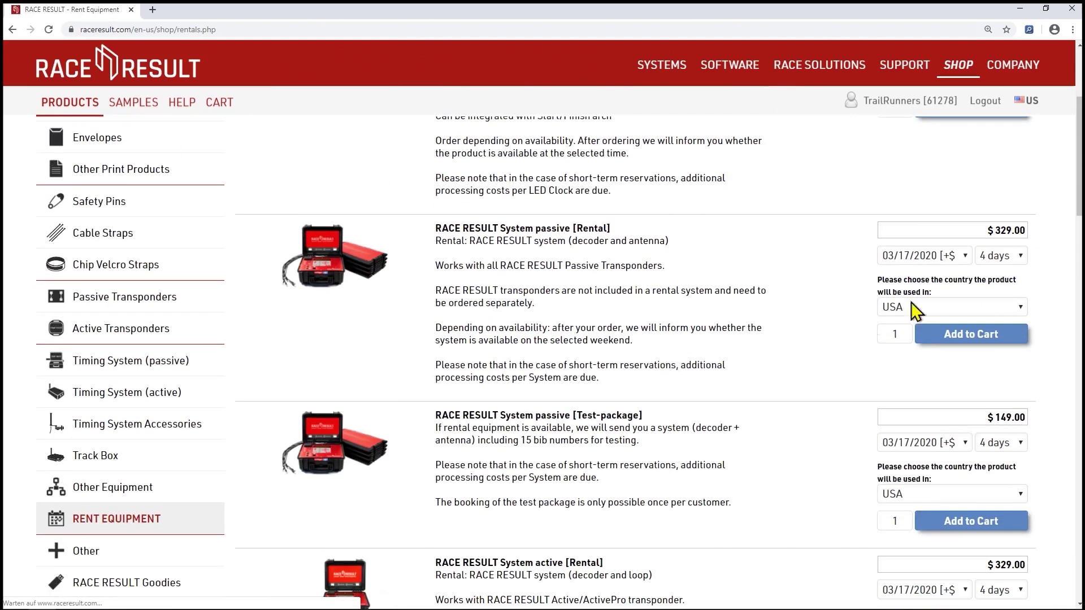
# Rent the passive system from 08/04/2020 for 3 days and add it to the cart
pyautogui.click(949, 258)
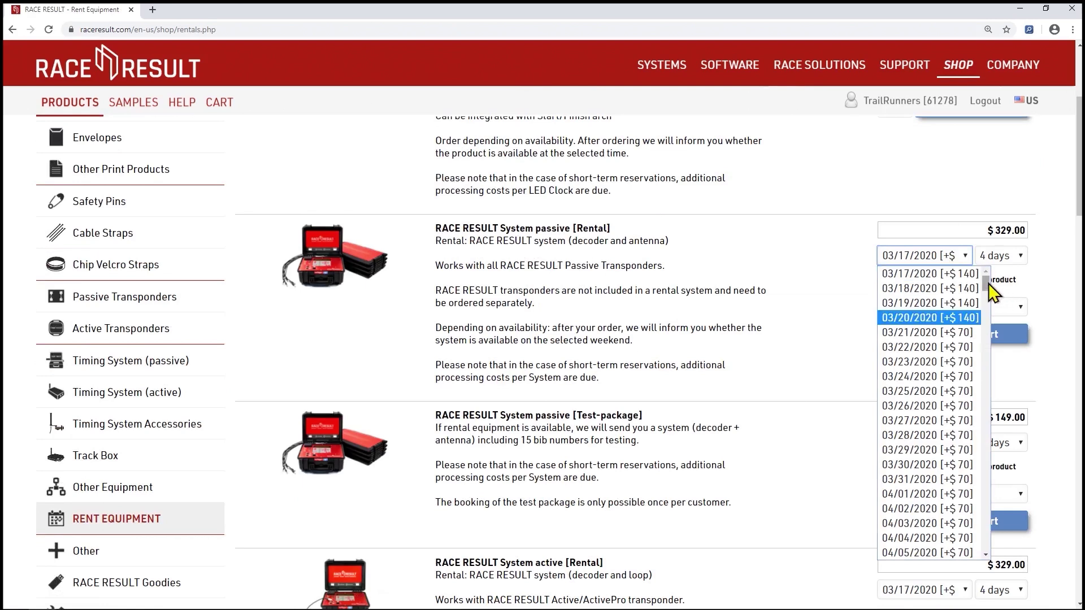
pyautogui.moveTo(988, 283); pyautogui.dragTo(988, 388)
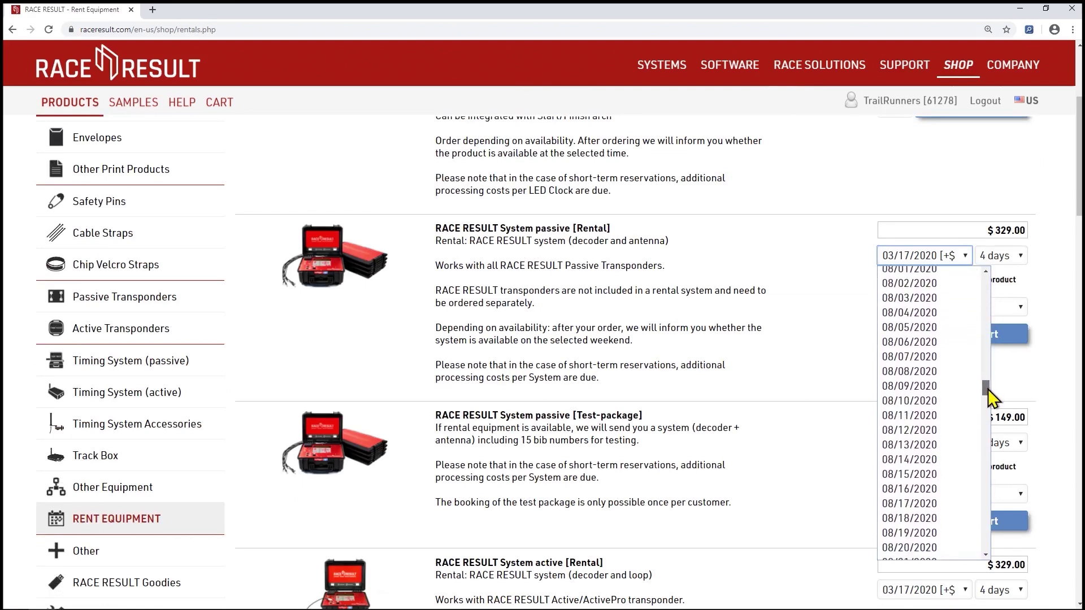
pyautogui.click(932, 316)
pyautogui.click(996, 257)
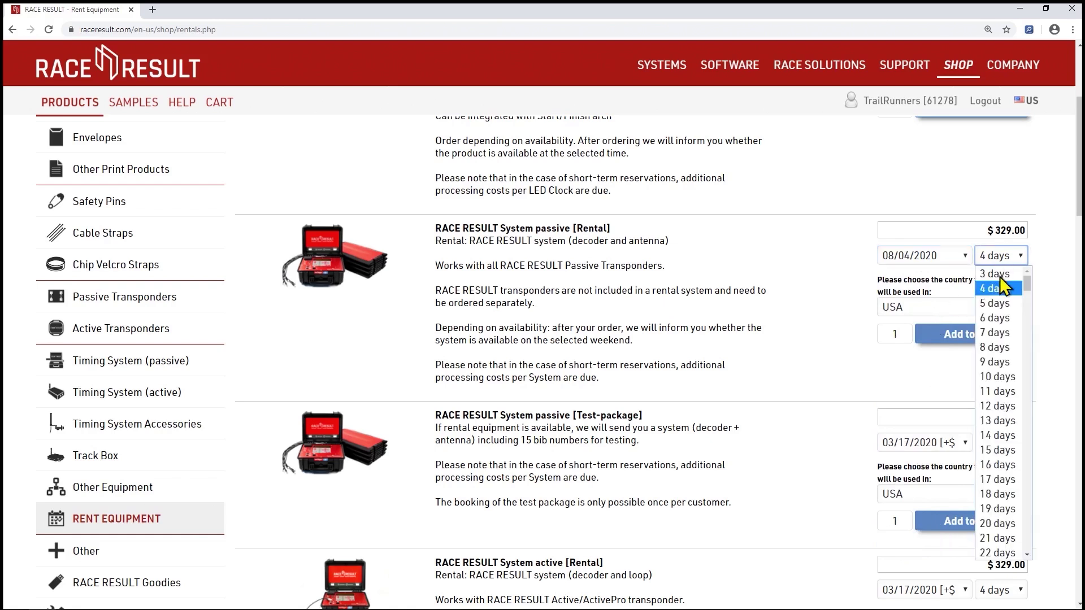
pyautogui.click(999, 274)
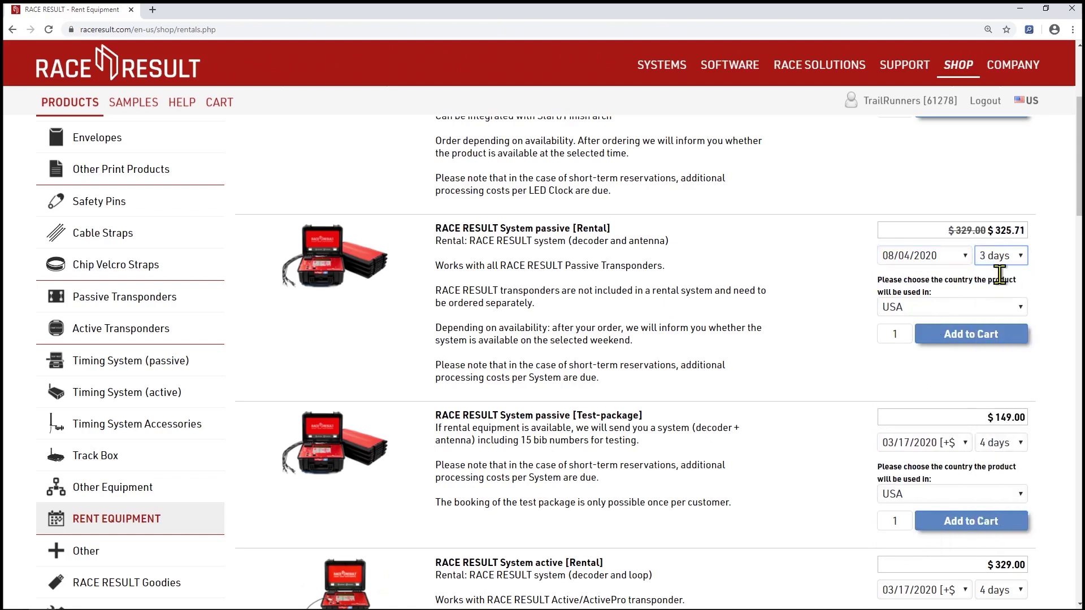
pyautogui.click(978, 334)
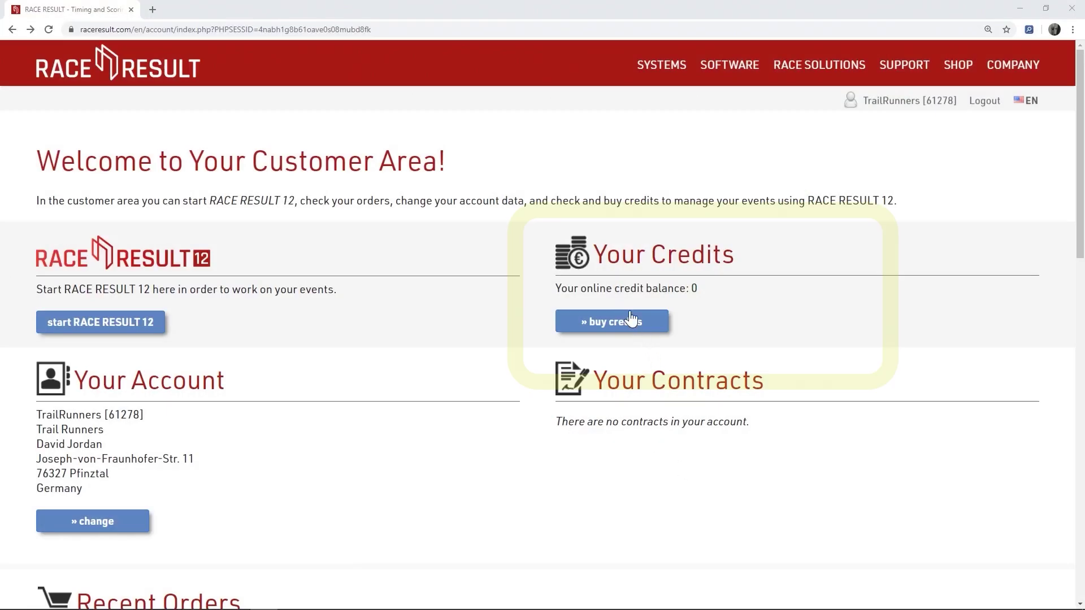
pyautogui.click(630, 321)
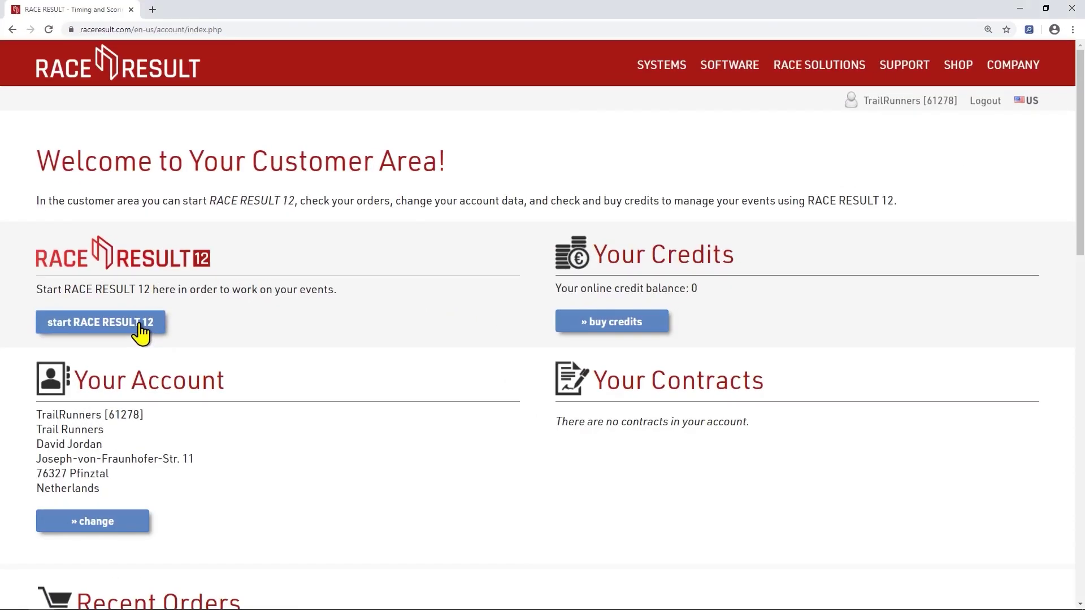
pyautogui.click(173, 305)
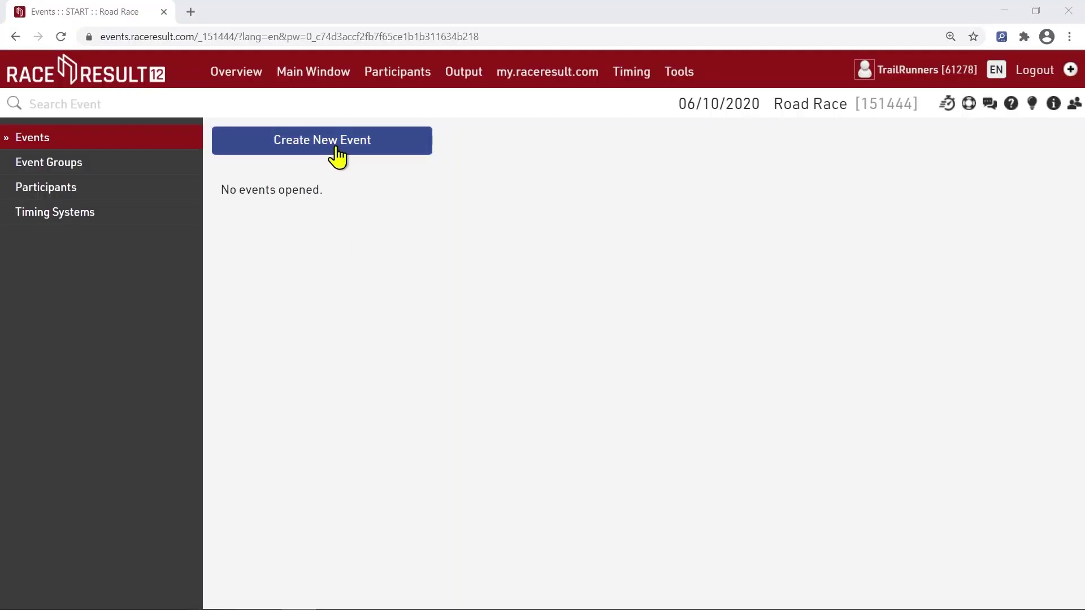
# Create a new event named Road Race from the Standard Event template
pyautogui.click(336, 148)
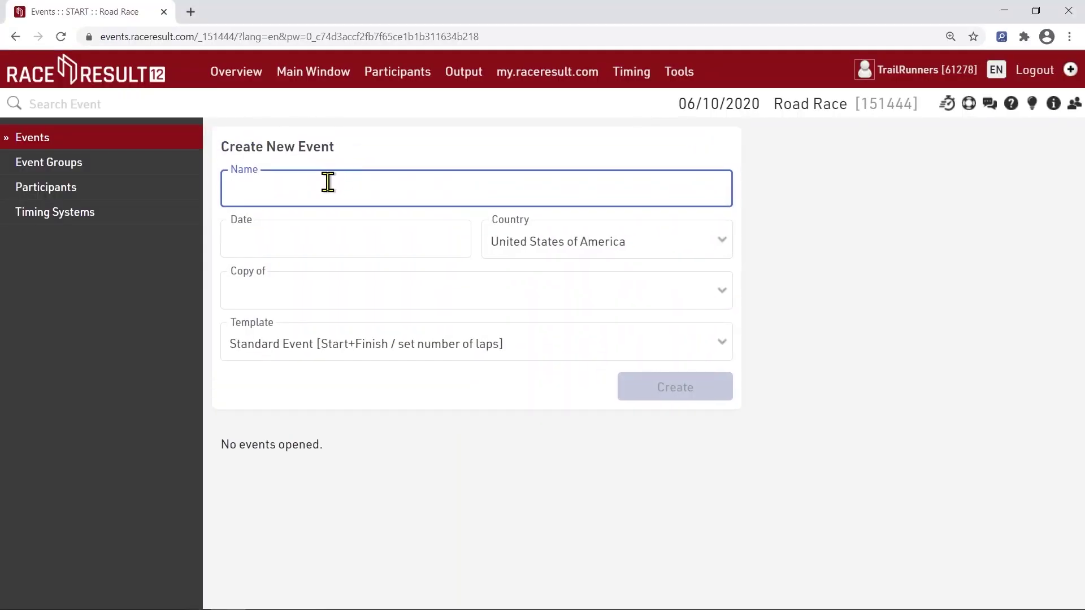
pyautogui.write('Road Race')
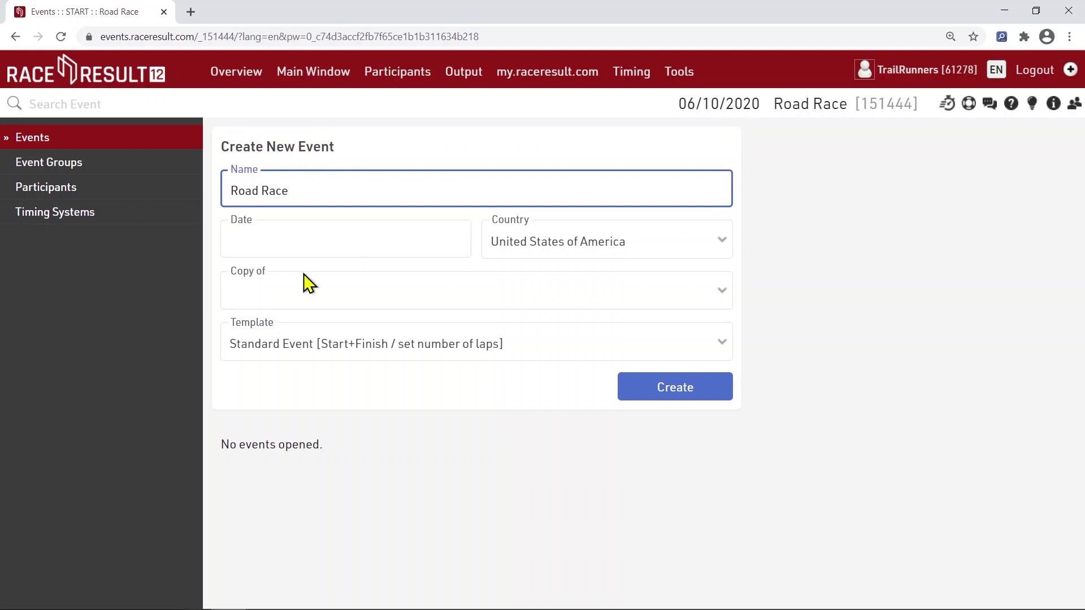
pyautogui.click(331, 344)
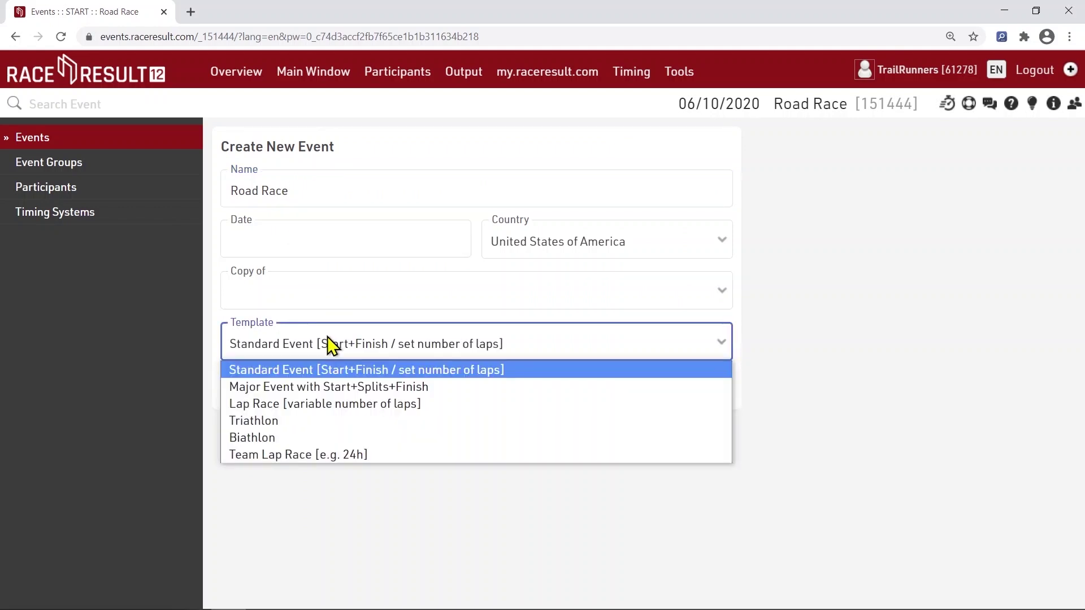
pyautogui.click(328, 371)
pyautogui.click(645, 394)
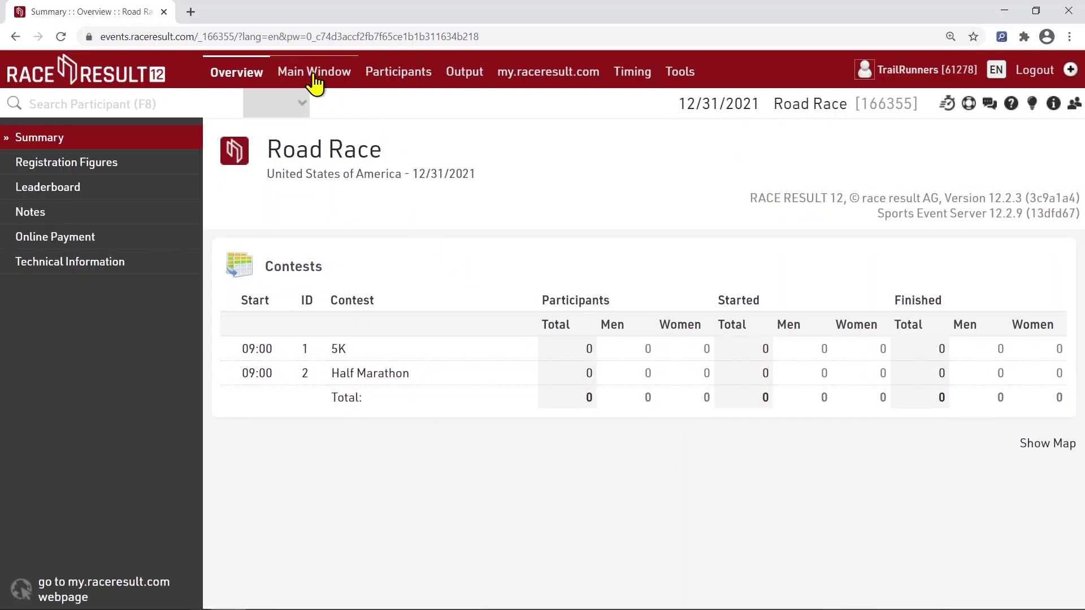
pyautogui.click(314, 79)
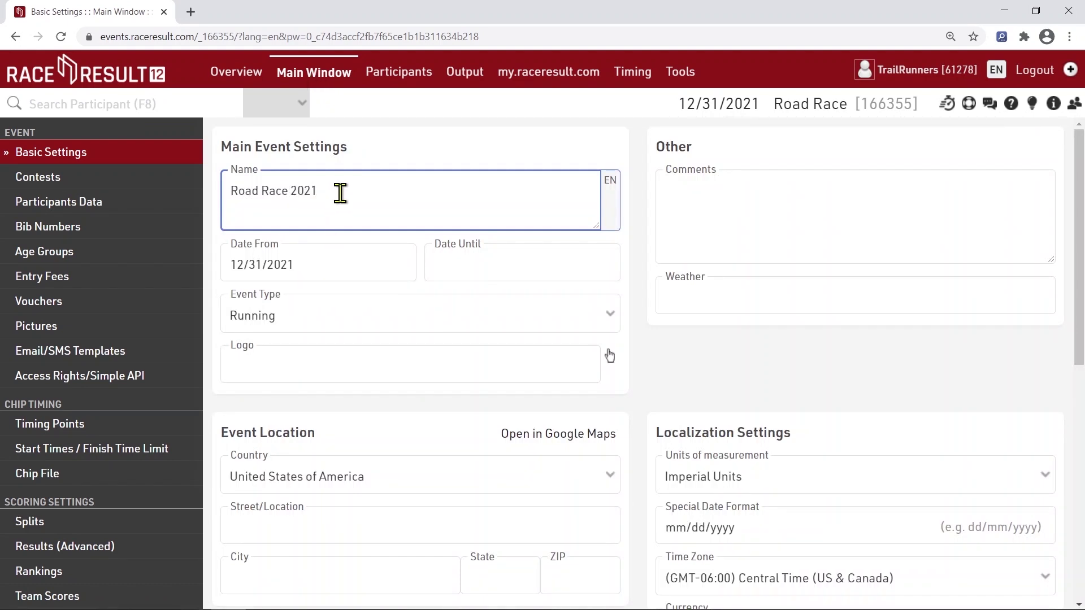
pyautogui.click(315, 267)
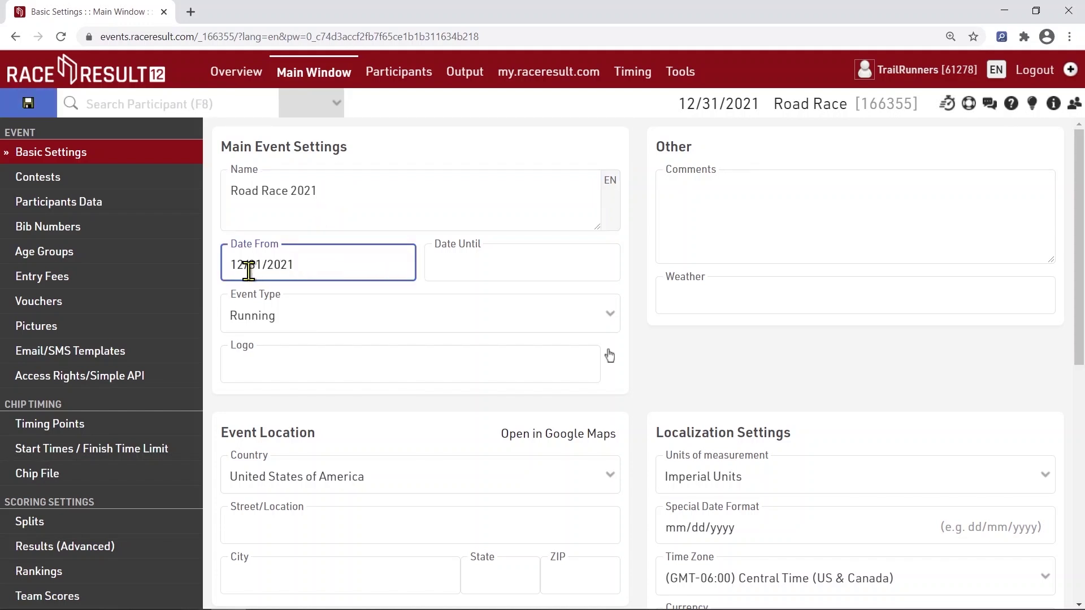
pyautogui.moveTo(243, 265); pyautogui.dragTo(227, 264)
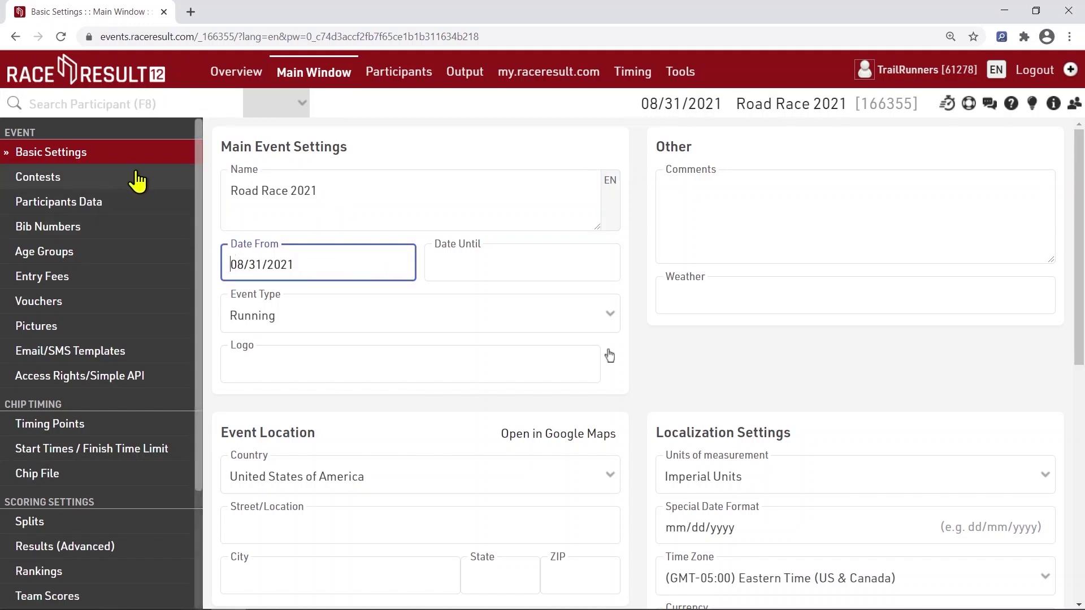
pyautogui.click(130, 180)
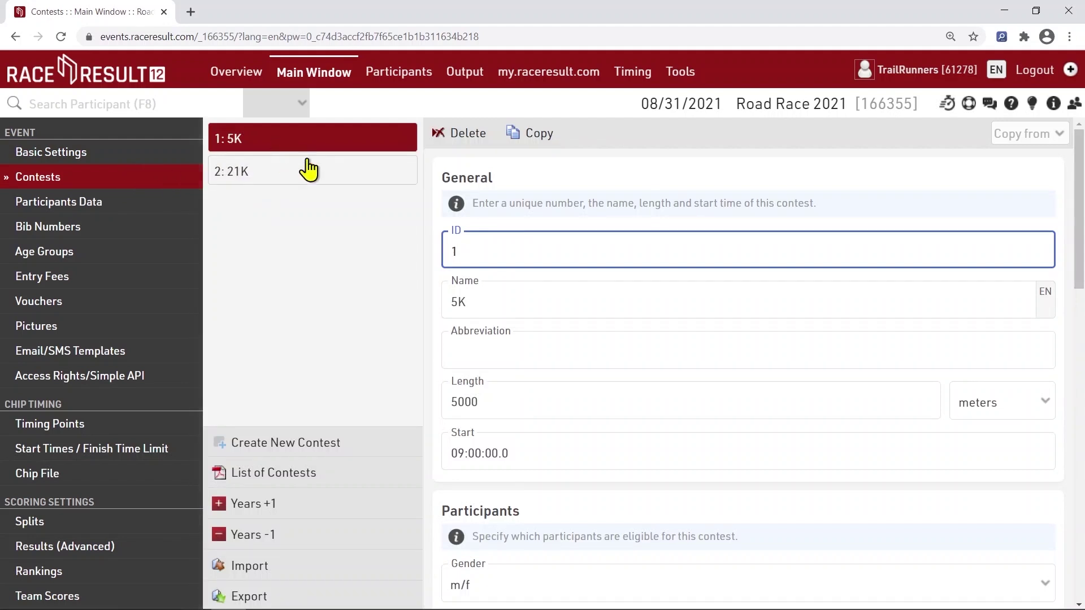
pyautogui.click(302, 174)
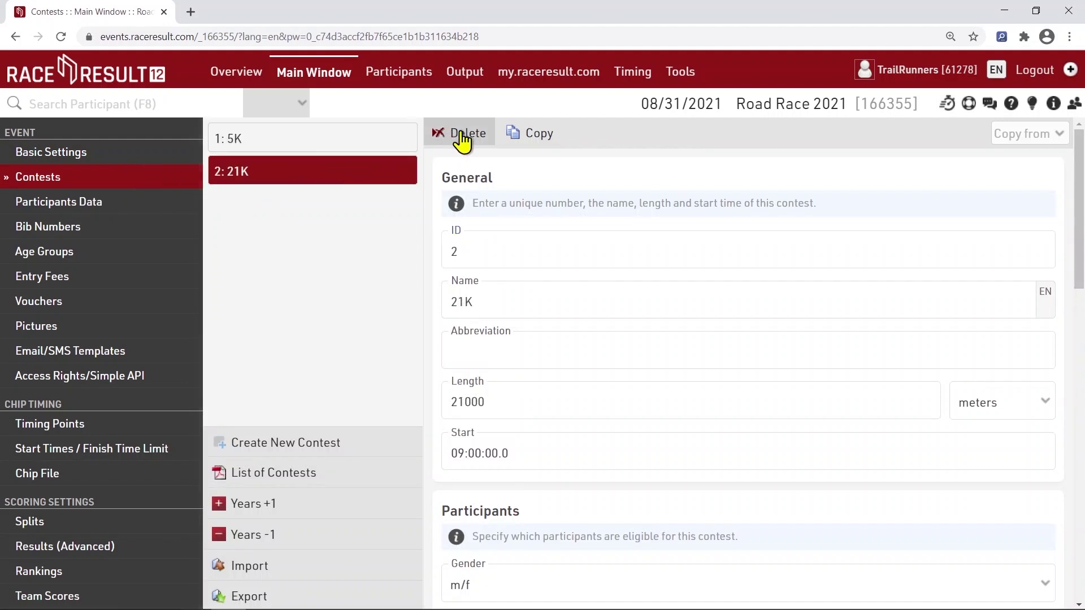
pyautogui.click(459, 134)
pyautogui.click(585, 117)
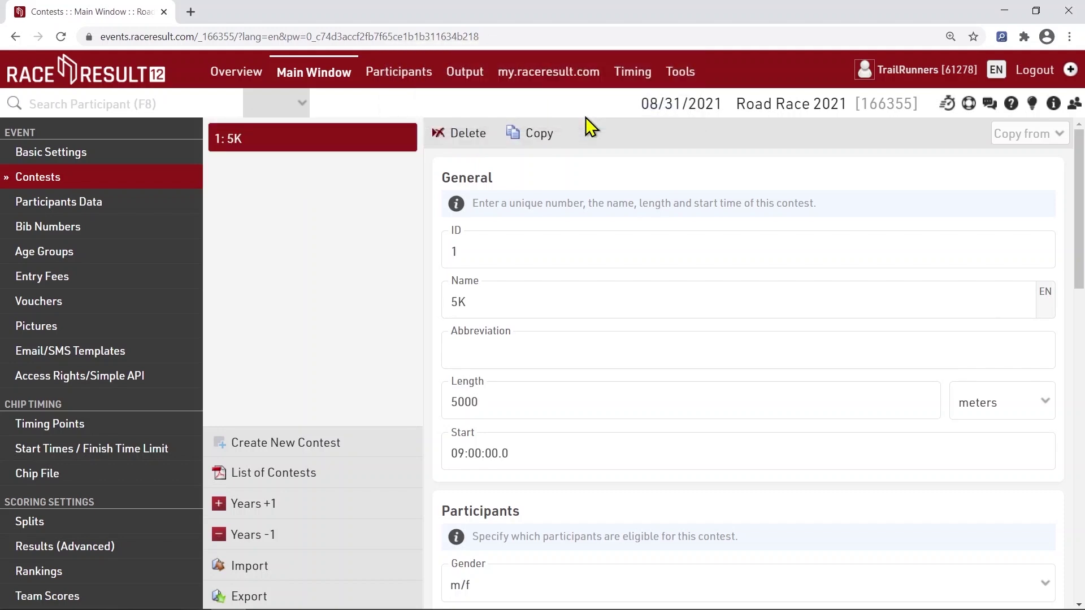
pyautogui.click(138, 205)
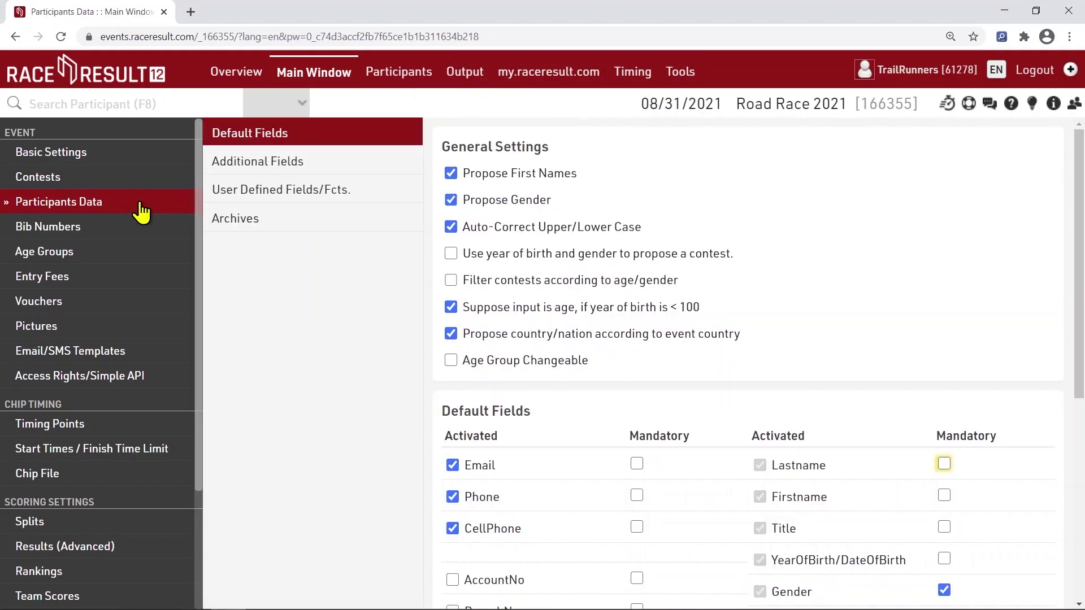
pyautogui.click(132, 230)
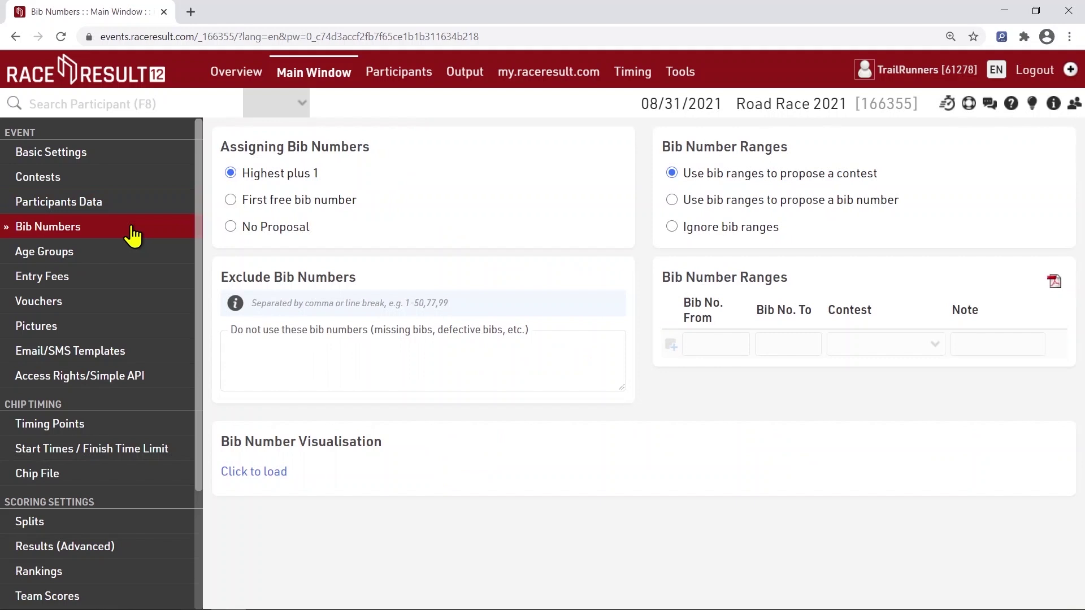
pyautogui.click(130, 255)
pyautogui.click(125, 283)
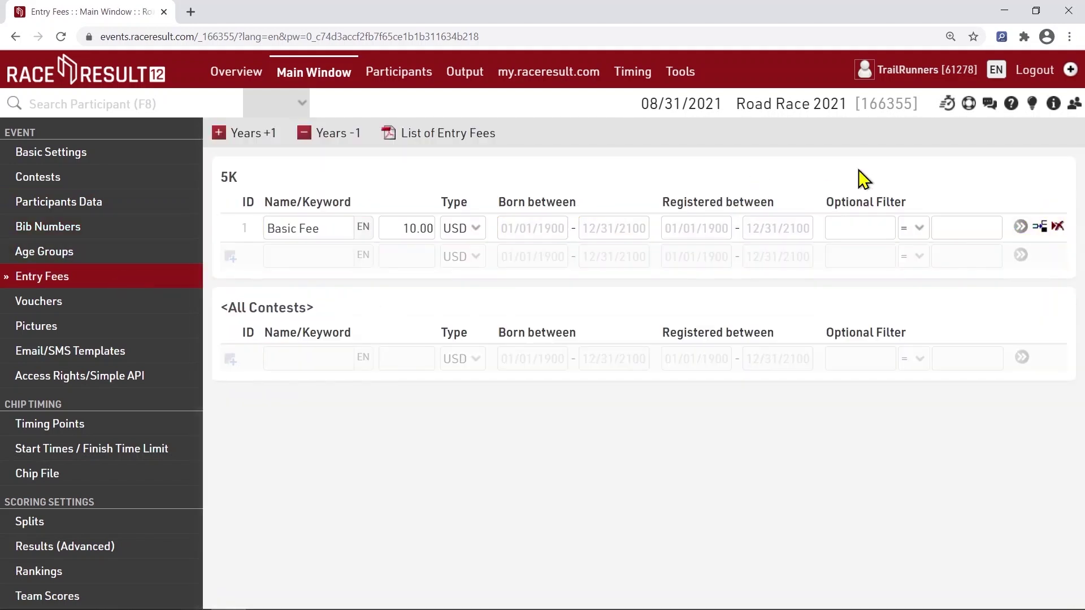
pyautogui.click(969, 104)
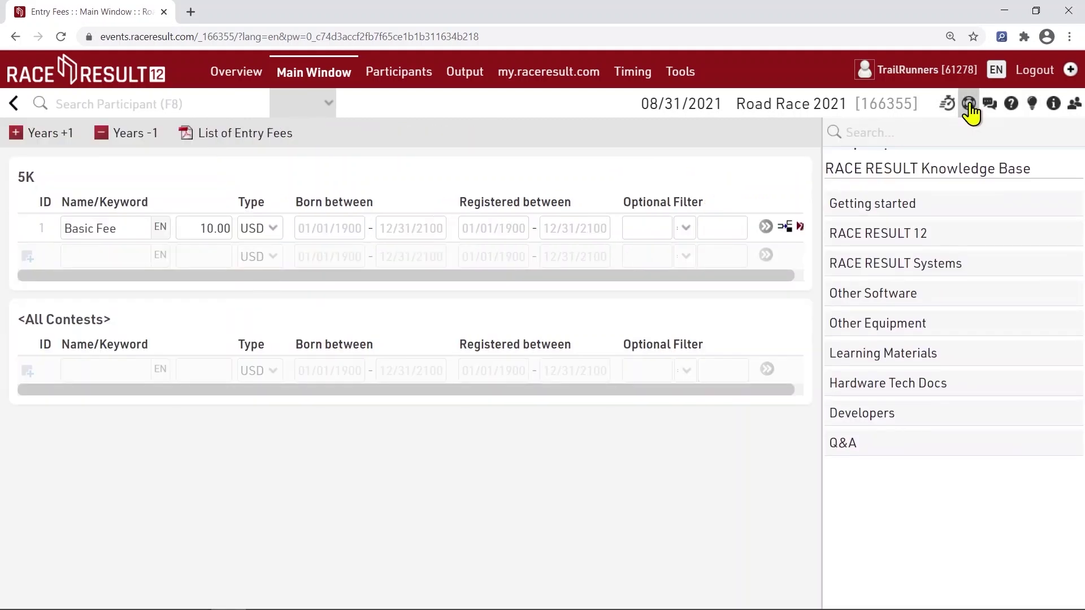
pyautogui.click(878, 173)
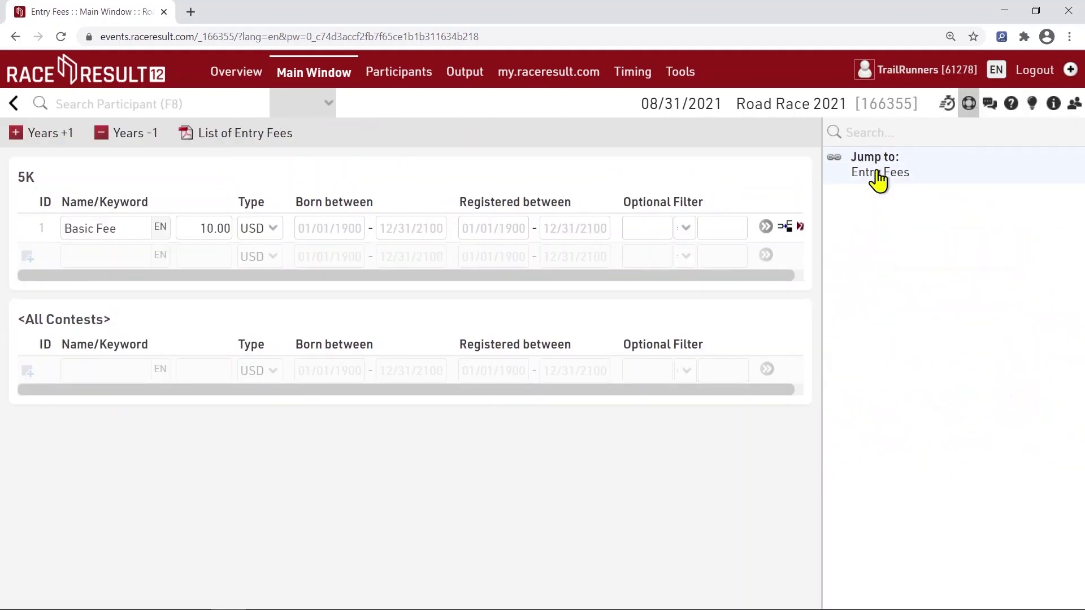
pyautogui.click(969, 105)
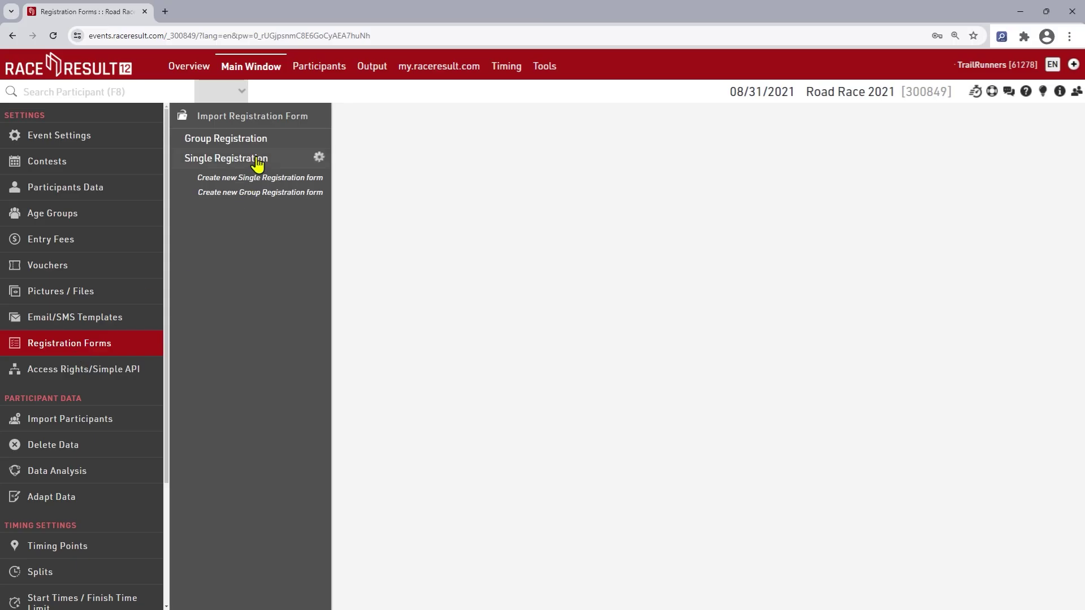
# Activate the Single Registration form and ask for YearOfBirth instead of DateOfBirth
pyautogui.click(255, 161)
pyautogui.click(370, 210)
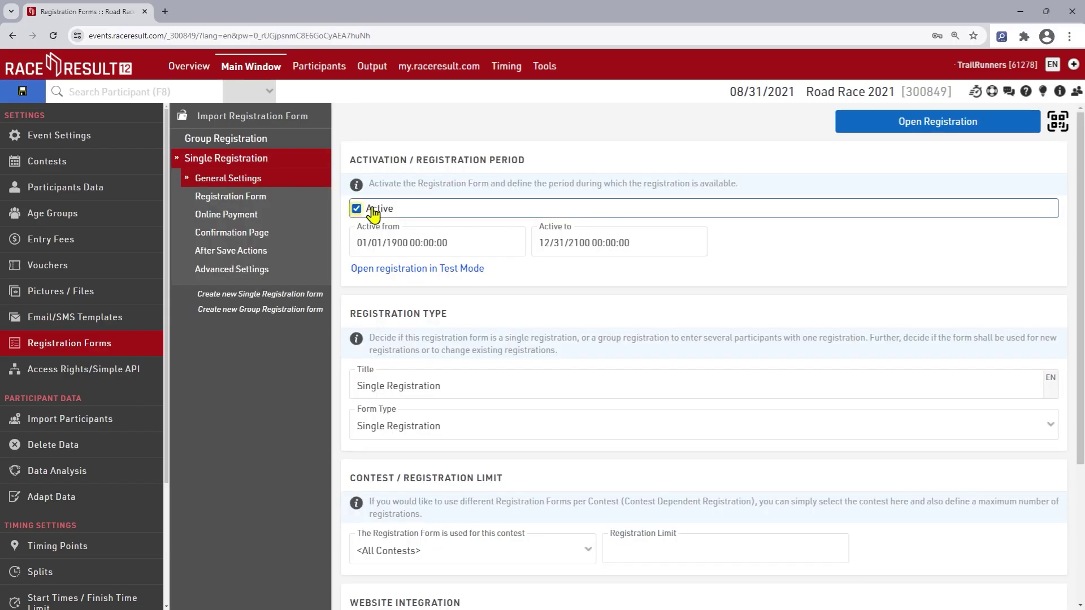
pyautogui.click(244, 201)
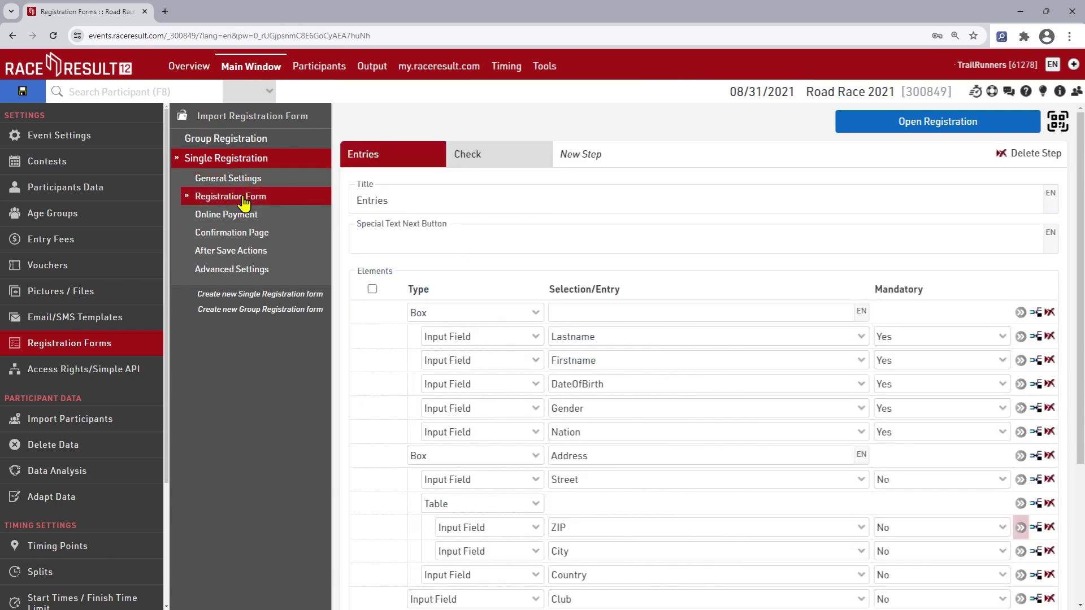
pyautogui.click(652, 382)
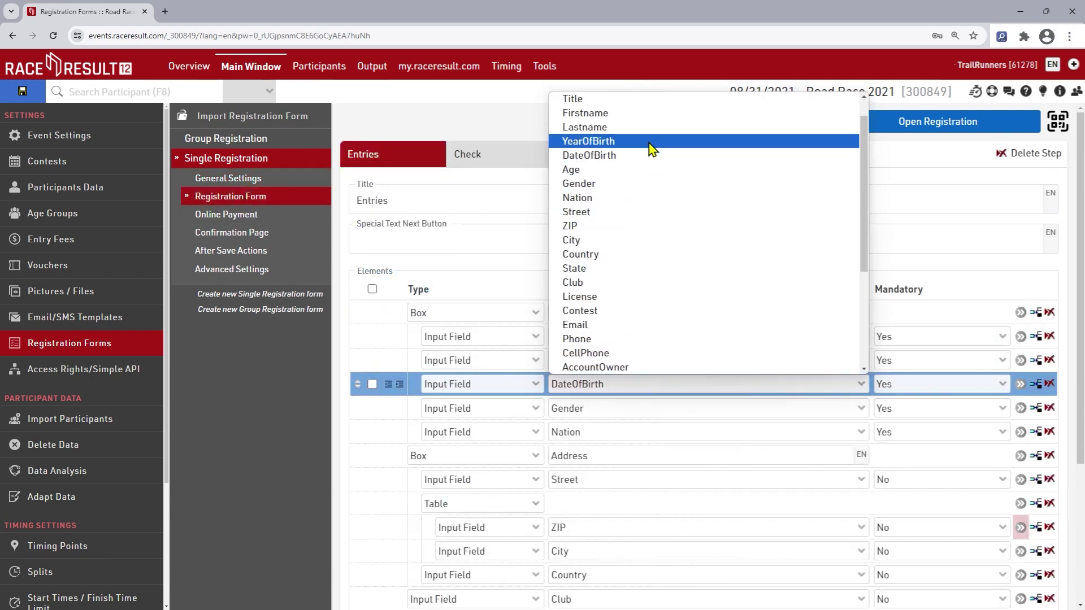
pyautogui.click(650, 142)
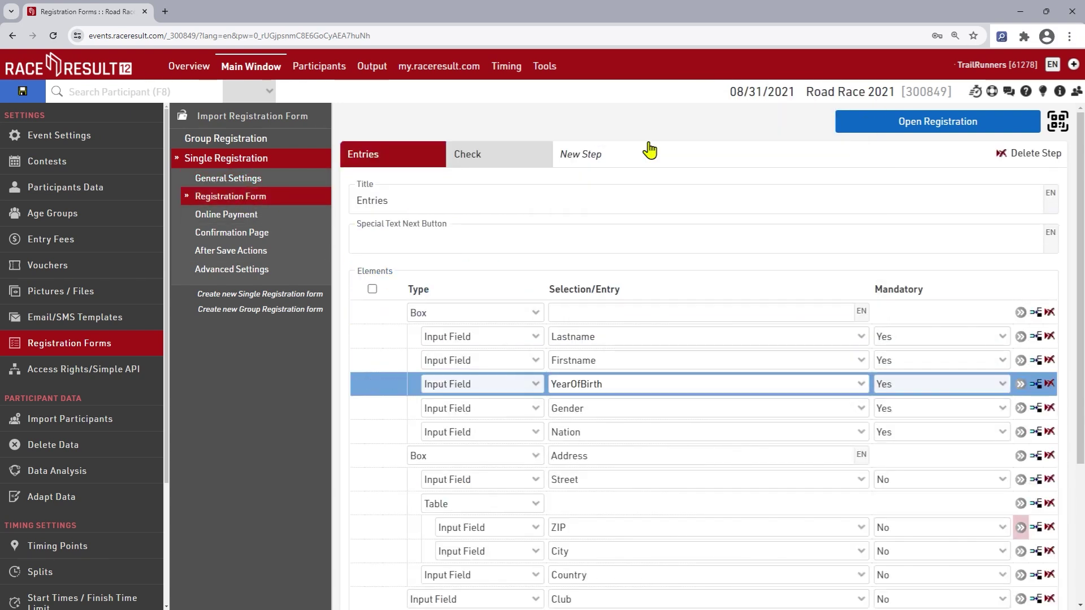
# Create a new single registration form named test and activate it
pyautogui.click(294, 294)
pyautogui.write('test')
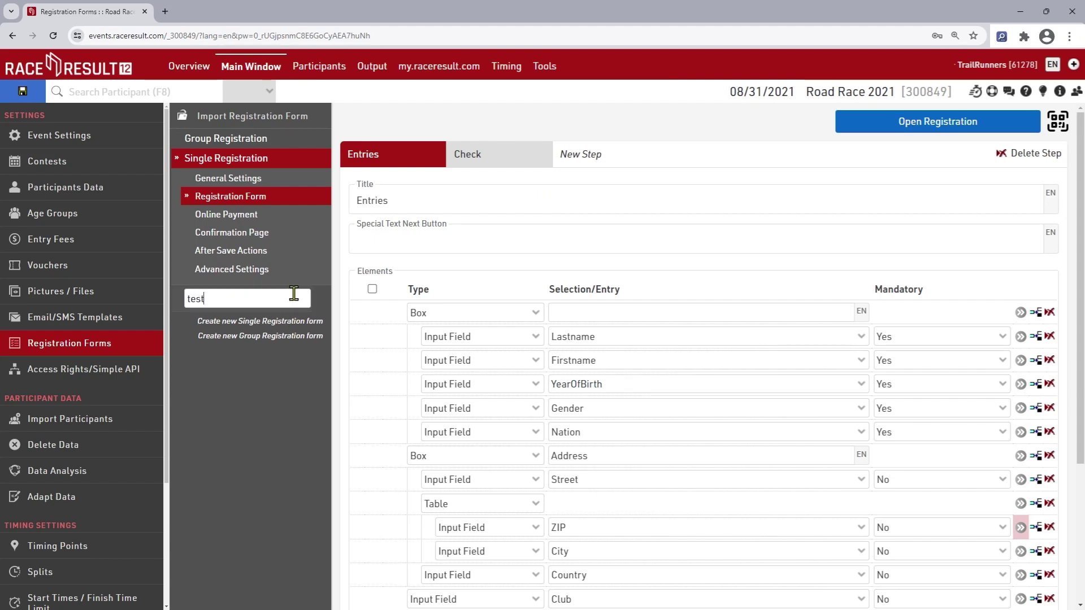
pyautogui.press('Return')
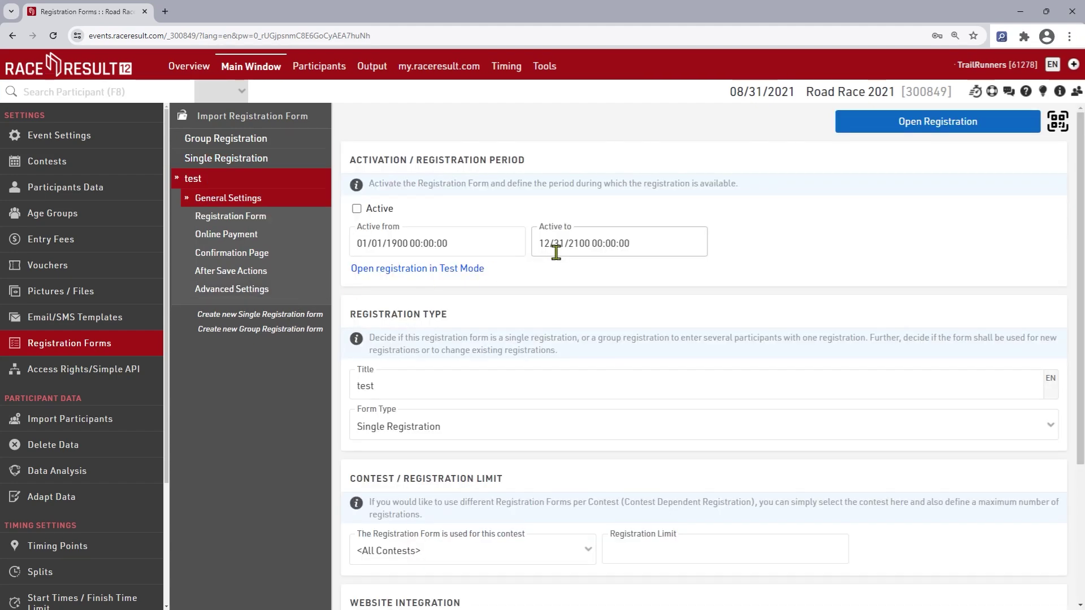
pyautogui.click(377, 209)
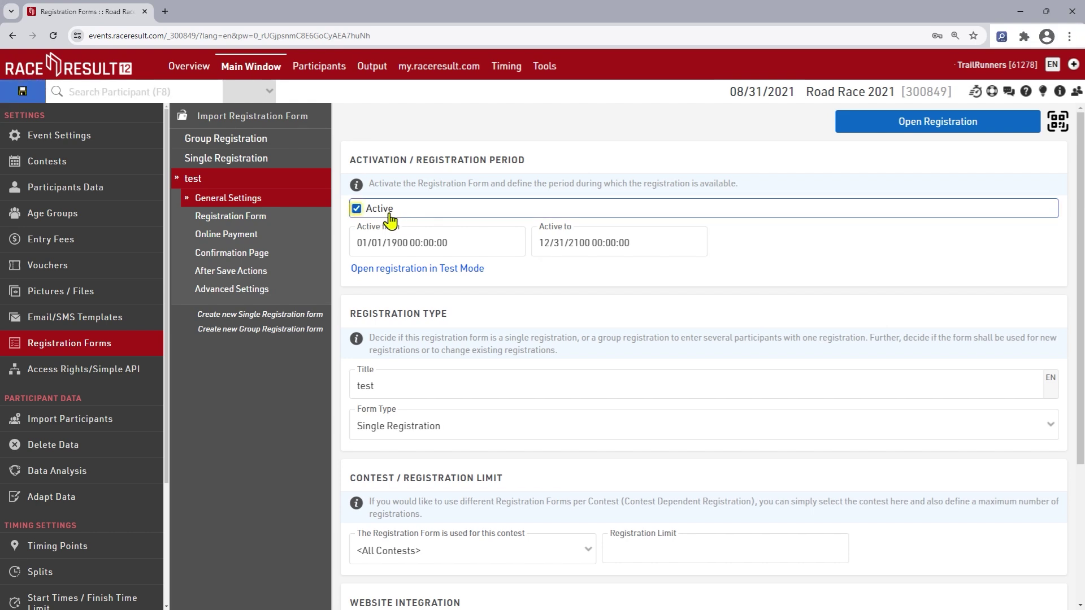
# Review the test form's payment settings without changes and save the registration forms
pyautogui.click(240, 236)
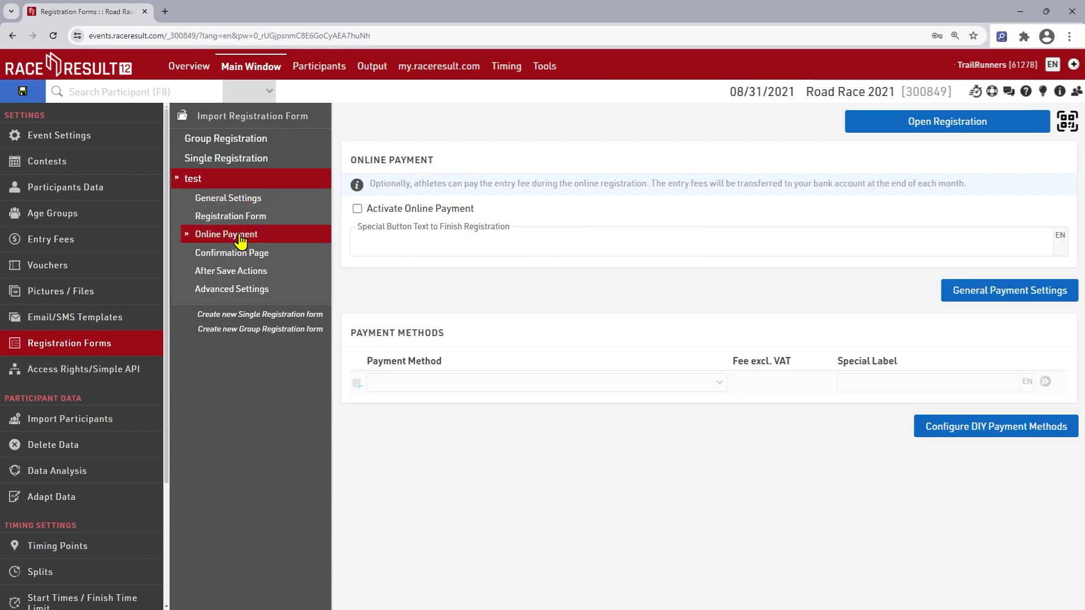
pyautogui.click(995, 292)
pyautogui.click(697, 544)
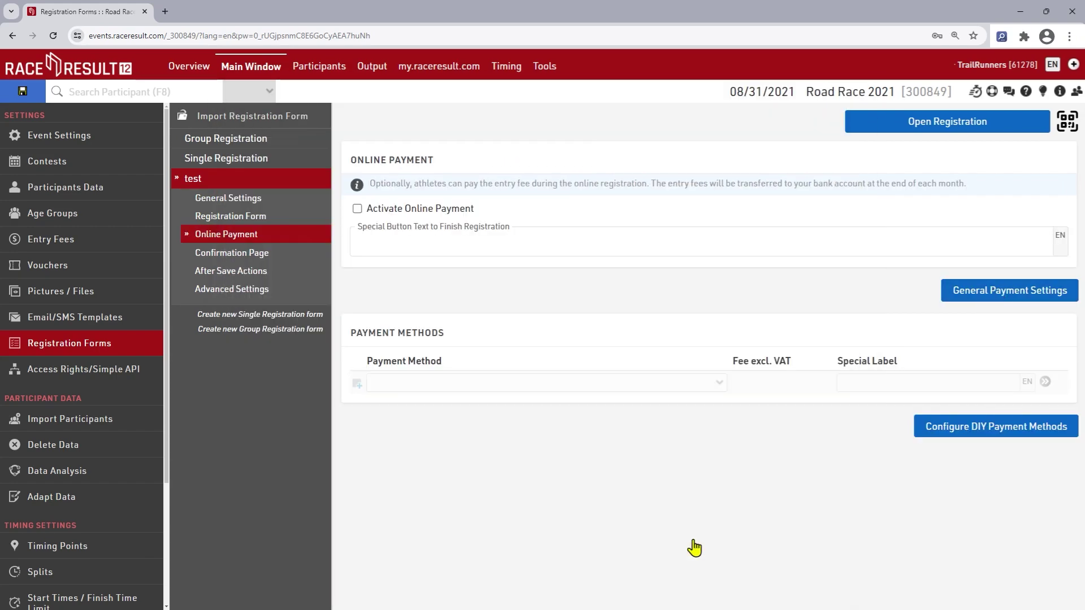
pyautogui.click(23, 93)
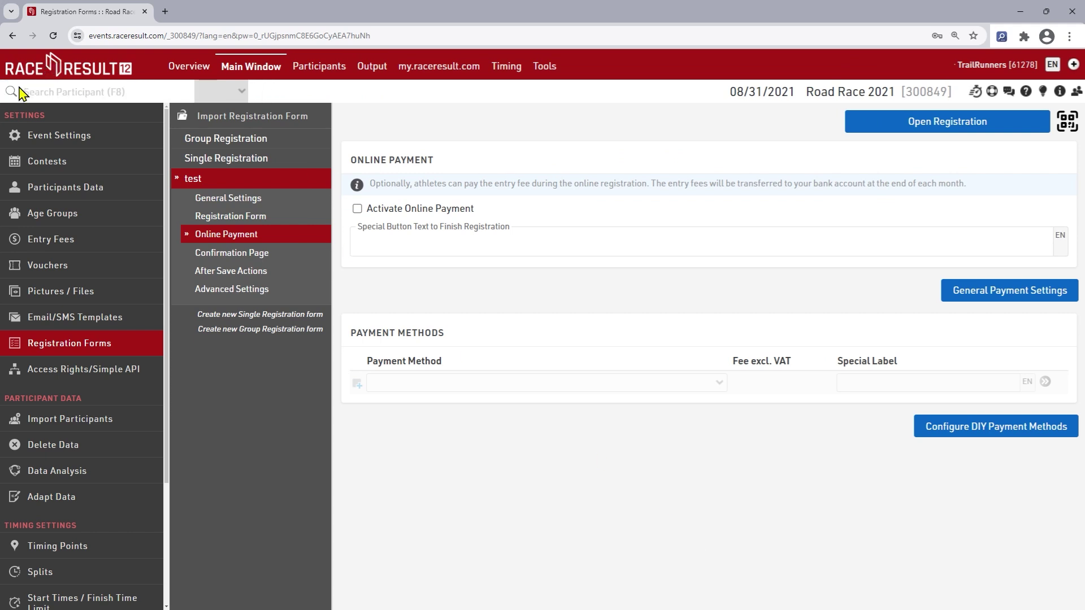
pyautogui.click(433, 68)
# Accept the my.raceresult.com terms, publish the event, and activate the Registration page
pyautogui.click(276, 187)
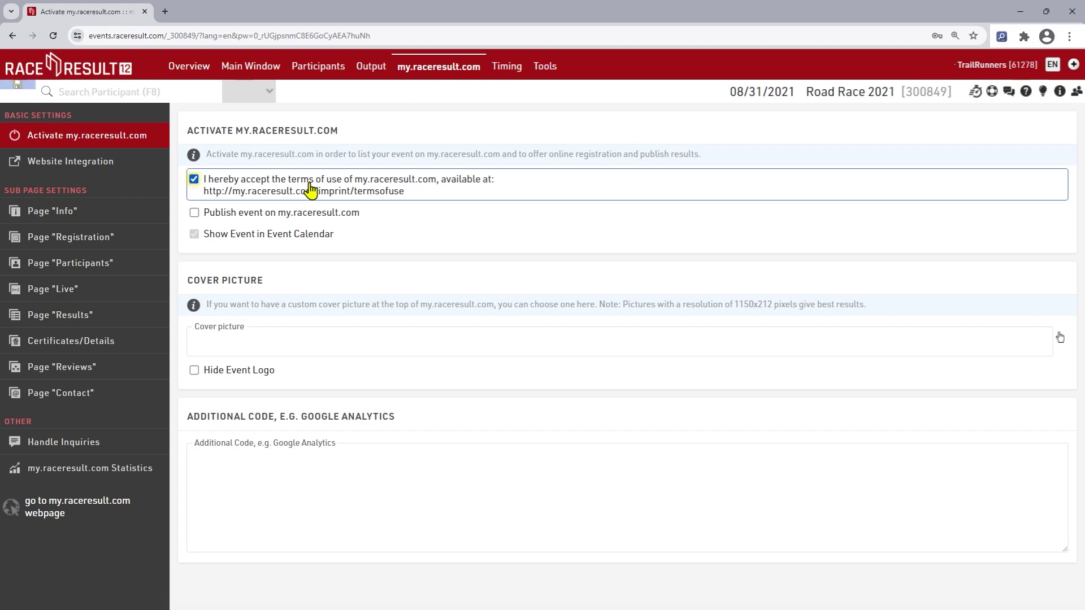
pyautogui.click(260, 219)
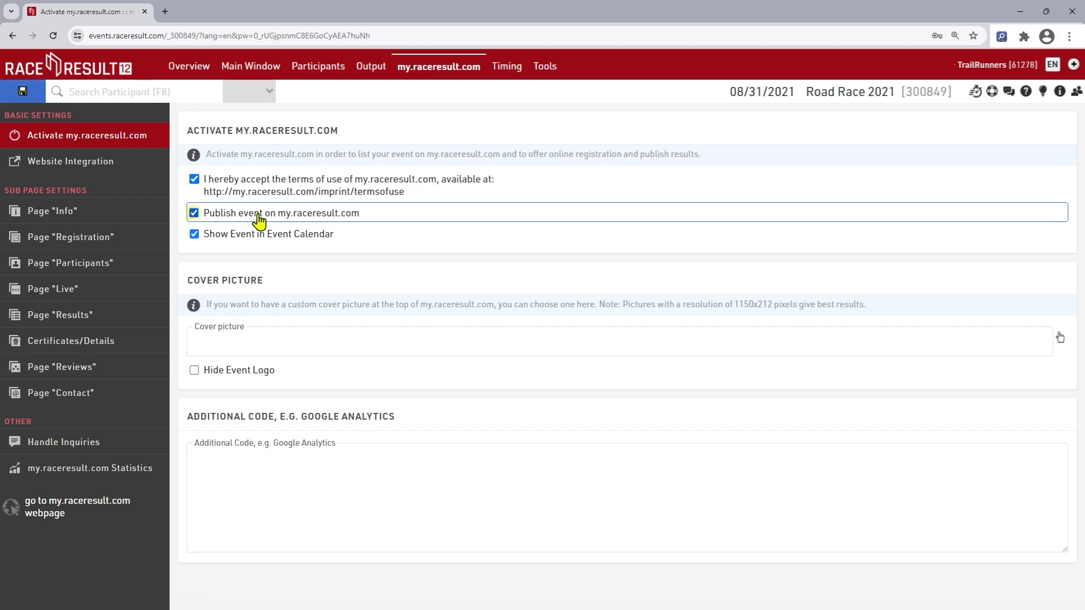
pyautogui.click(91, 243)
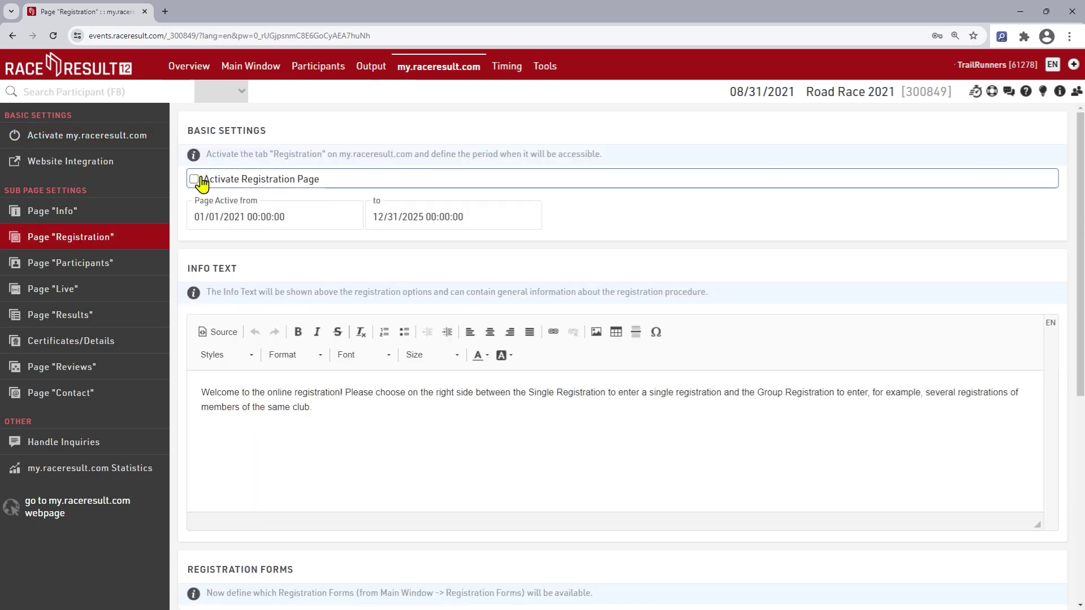
pyautogui.click(195, 179)
pyautogui.scroll(-6, 380, 244)
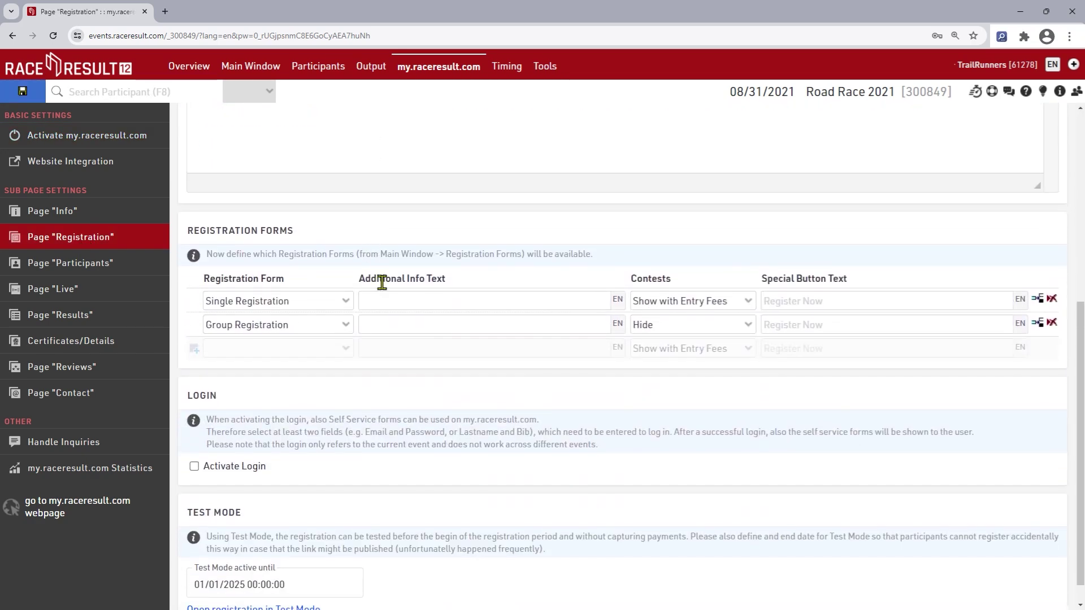
# Add the test form to the Registration page and open it in Test Mode
pyautogui.click(291, 349)
pyautogui.click(293, 406)
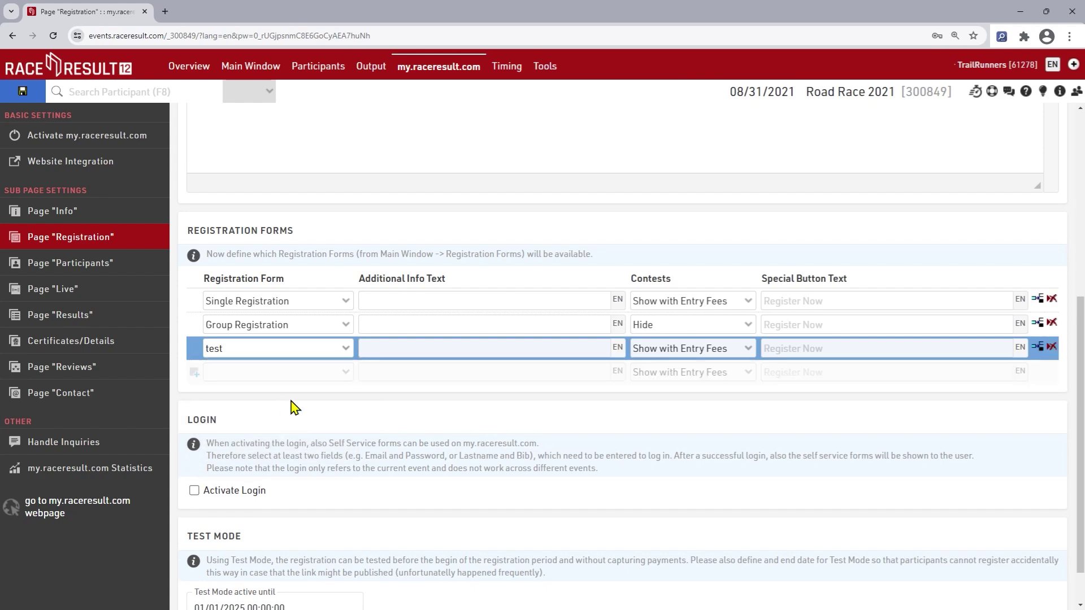
pyautogui.scroll(-1, 294, 407)
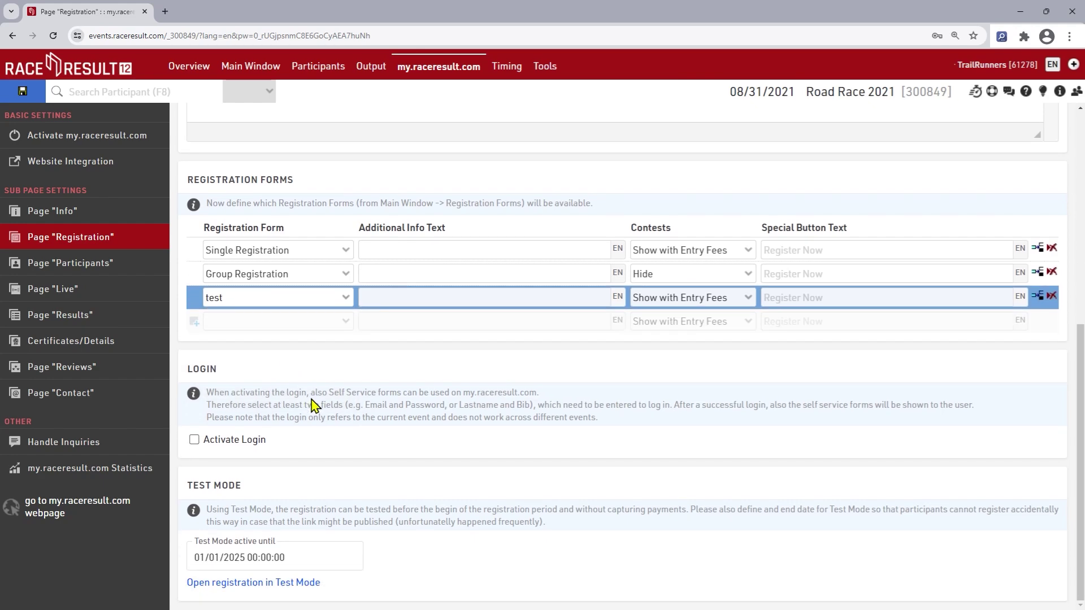
pyautogui.click(288, 582)
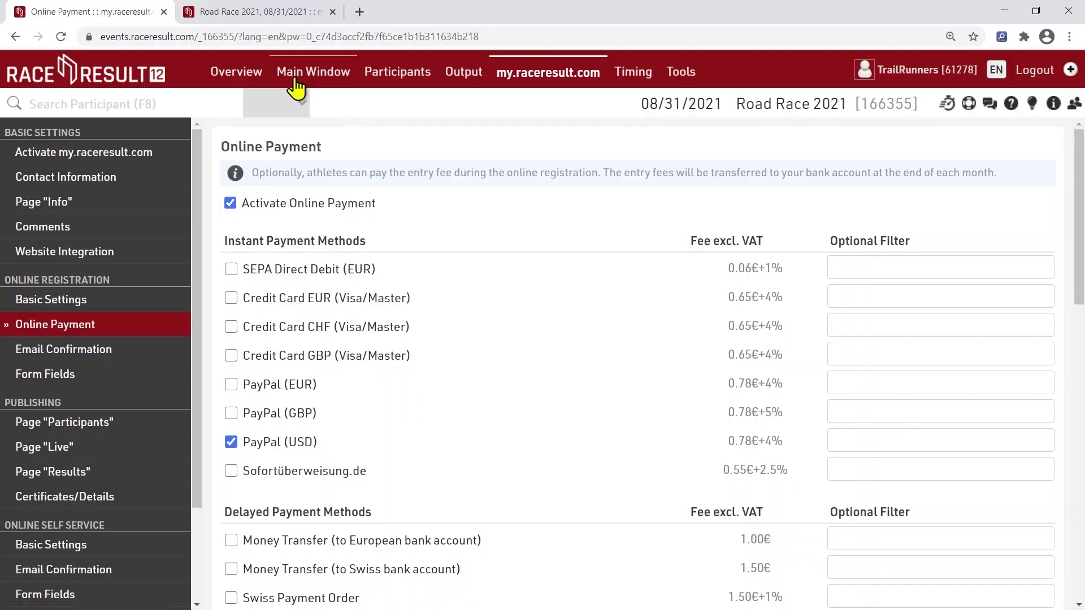
# Switch Road Race 2021's Activation Mode to Real Event, save, and open the 5K splits setup
pyautogui.click(291, 72)
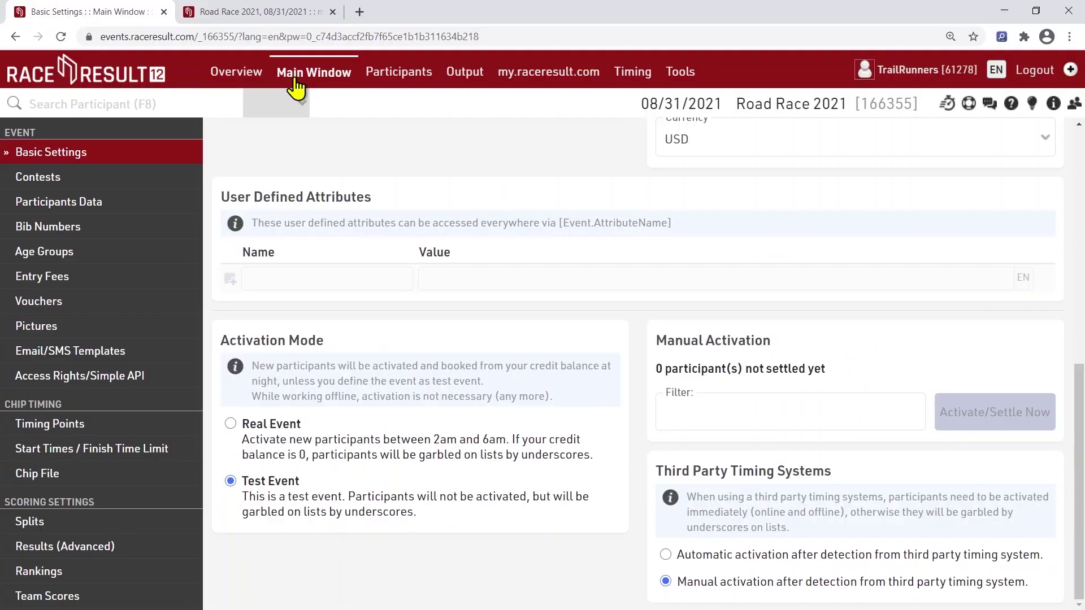
pyautogui.click(130, 158)
pyautogui.scroll(-5, 480, 412)
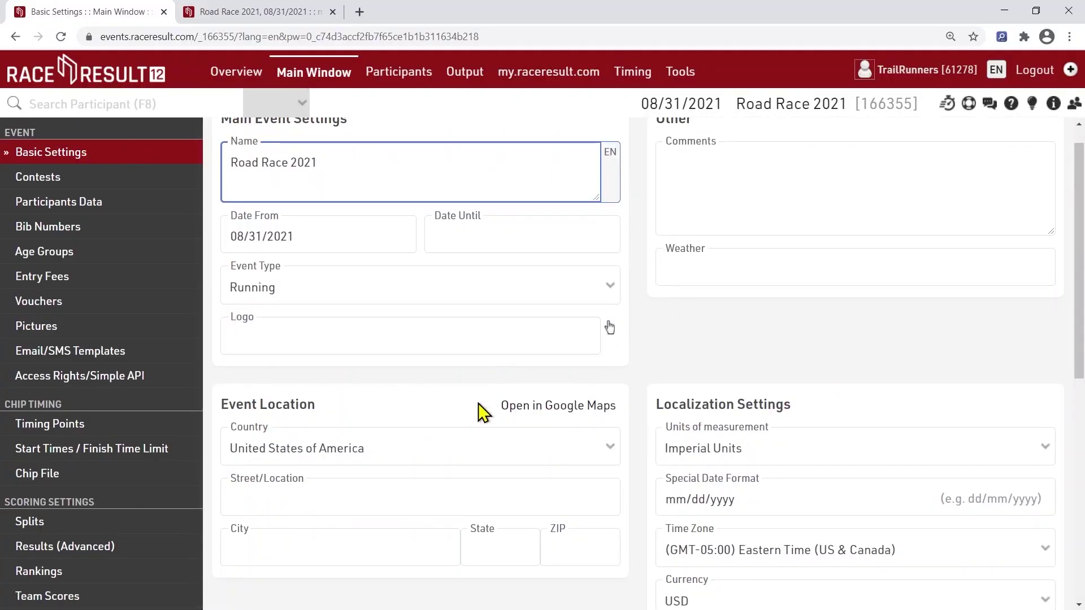
pyautogui.scroll(-3, 452, 415)
pyautogui.click(286, 431)
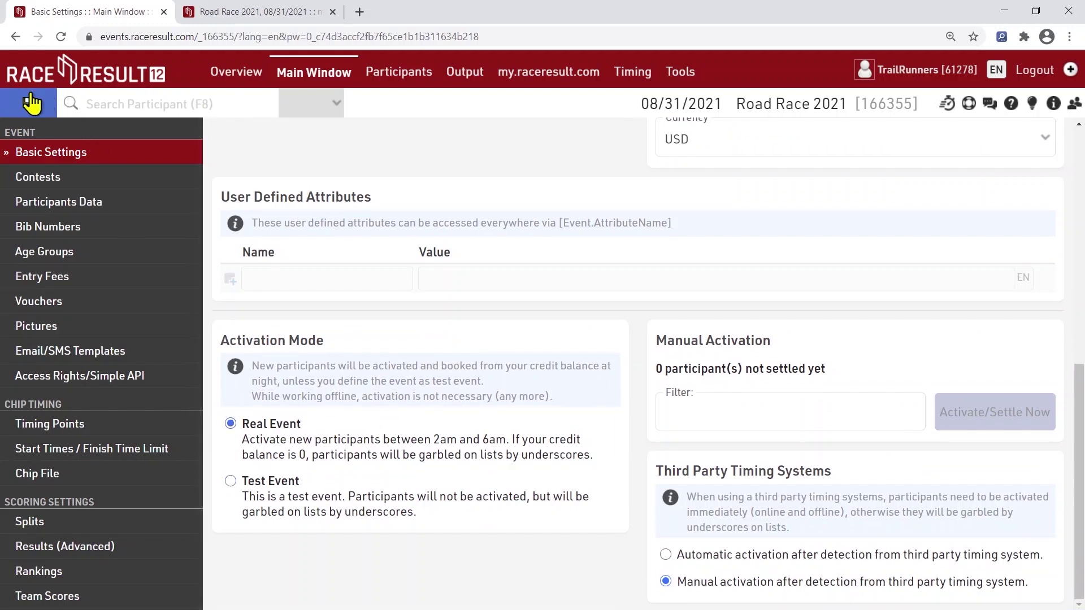
pyautogui.click(28, 103)
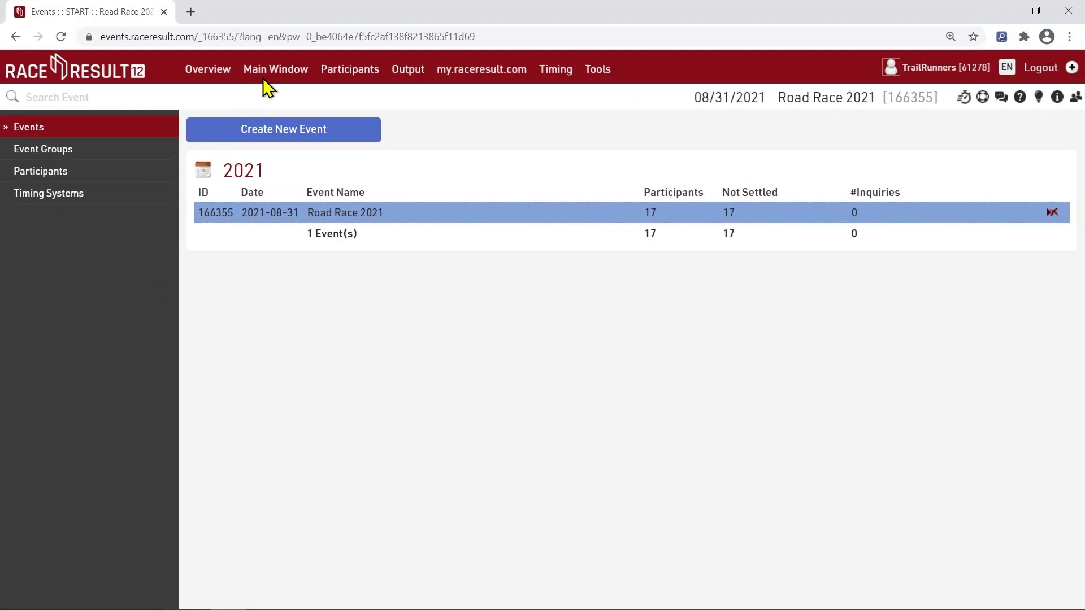
pyautogui.click(265, 75)
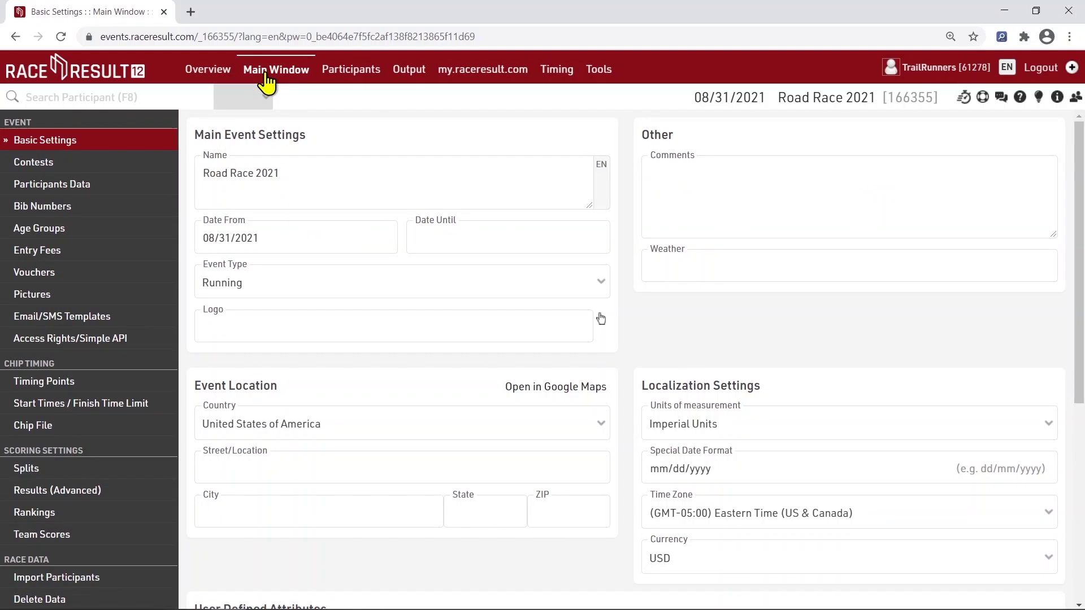
pyautogui.click(62, 475)
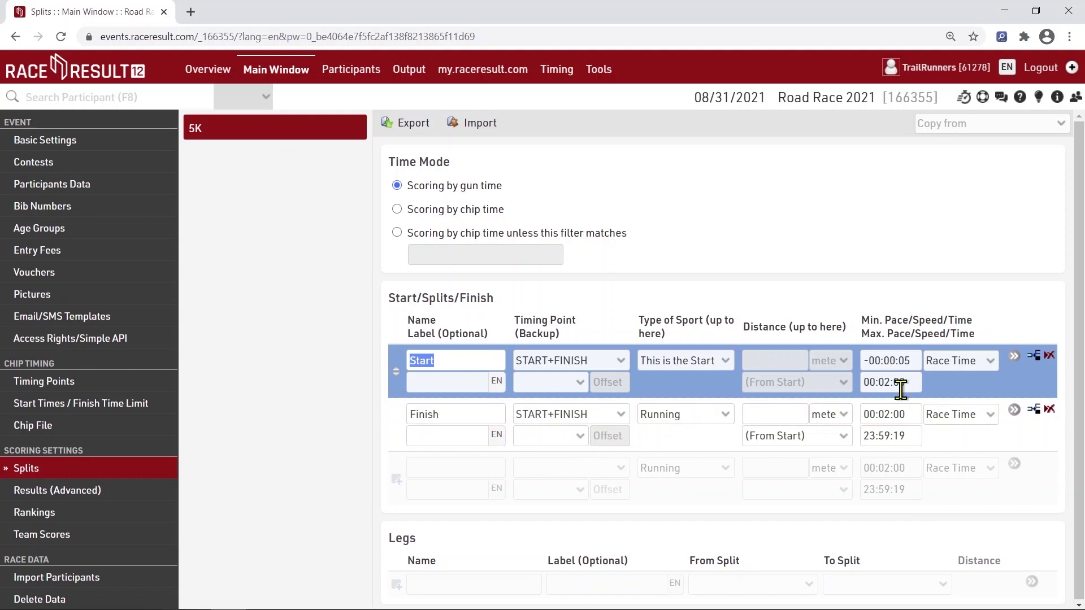
# Set the 5K Finish split to 5000 m and generate simulated times for the 5K contest
pyautogui.click(790, 413)
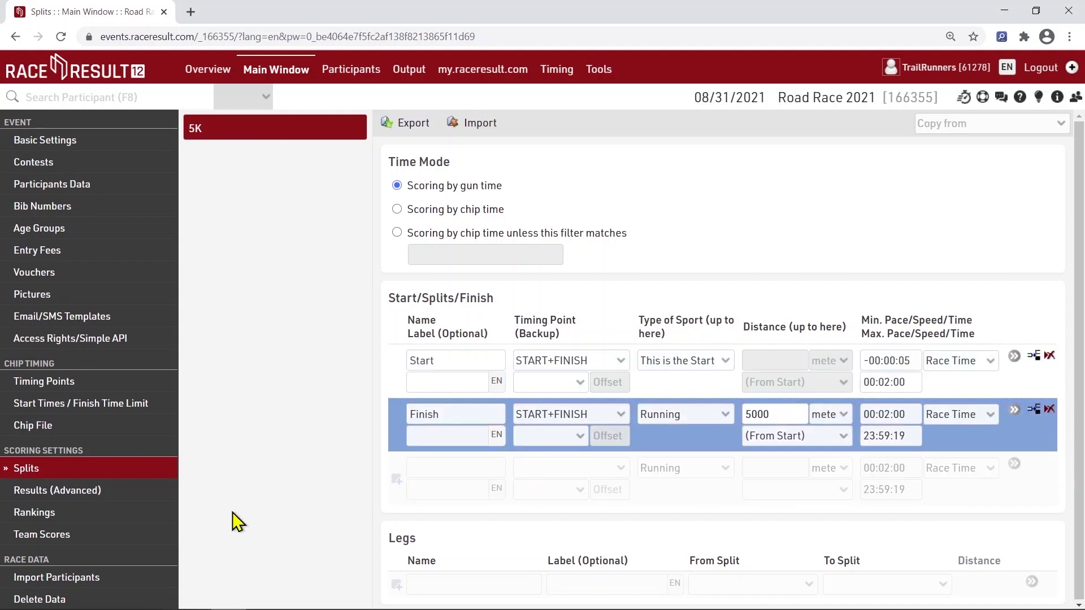
pyautogui.scroll(-2, 74, 514)
pyautogui.click(56, 601)
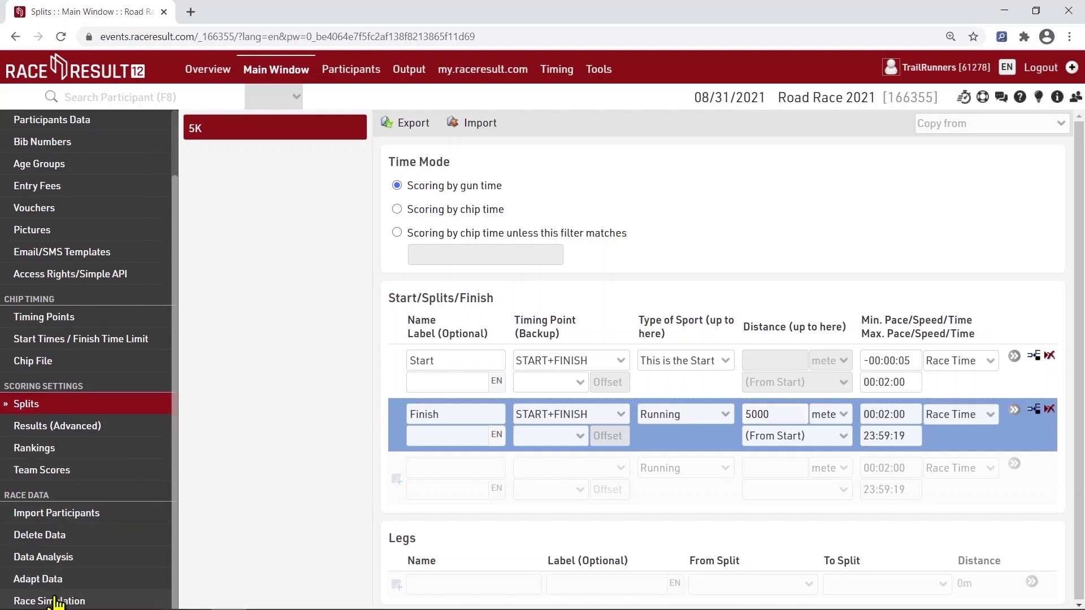
pyautogui.click(421, 174)
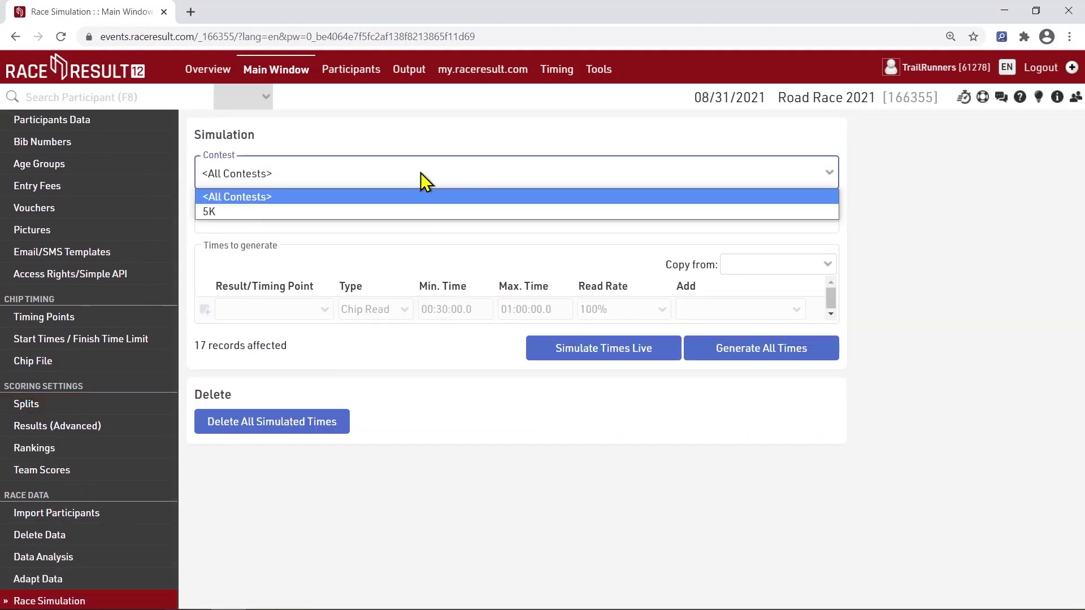
pyautogui.click(411, 208)
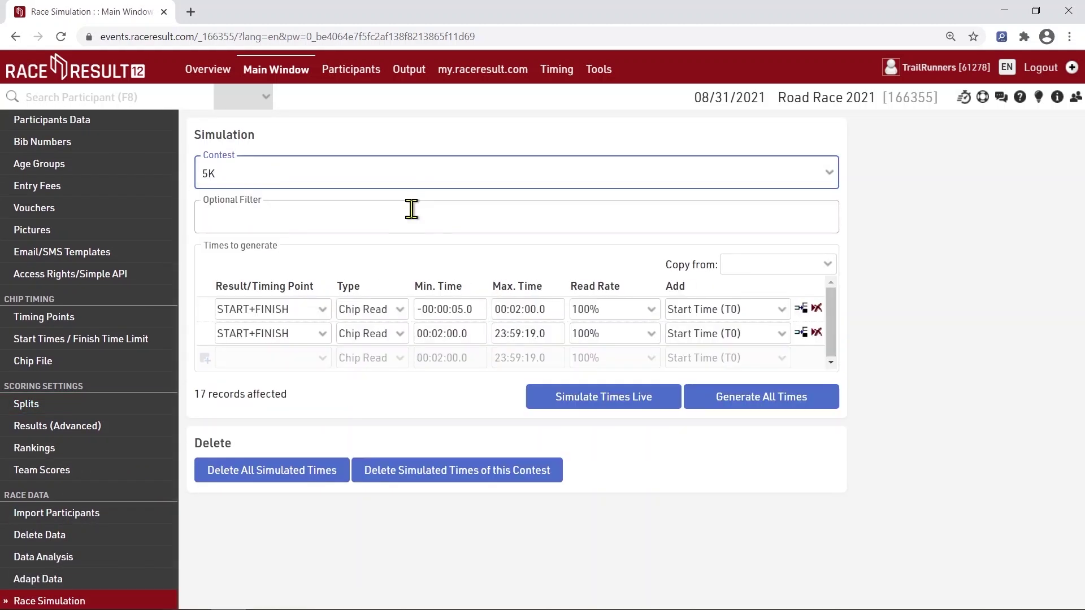
pyautogui.click(731, 402)
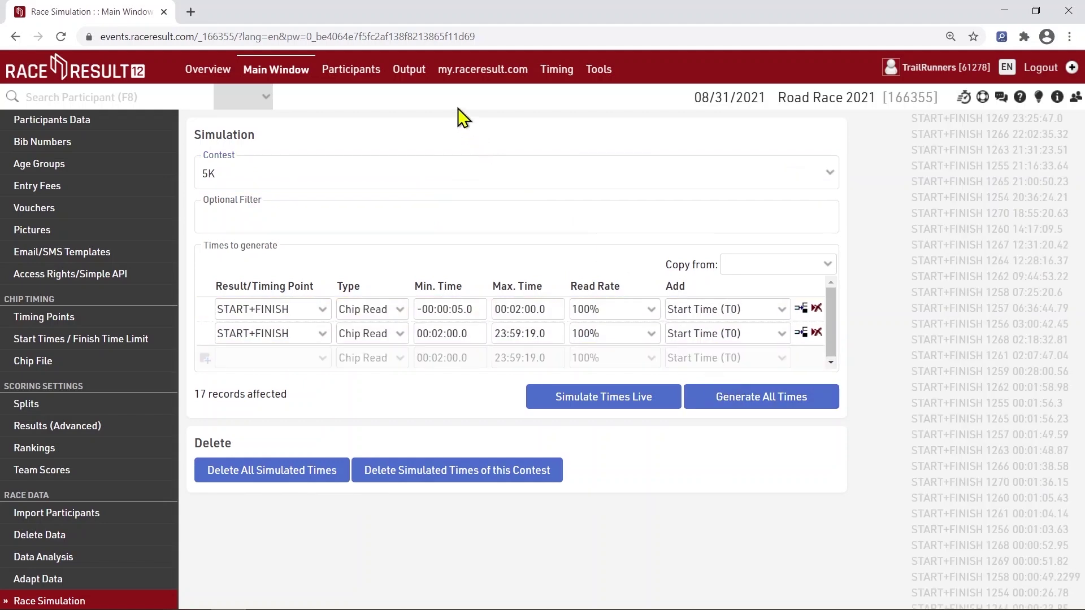
pyautogui.click(408, 71)
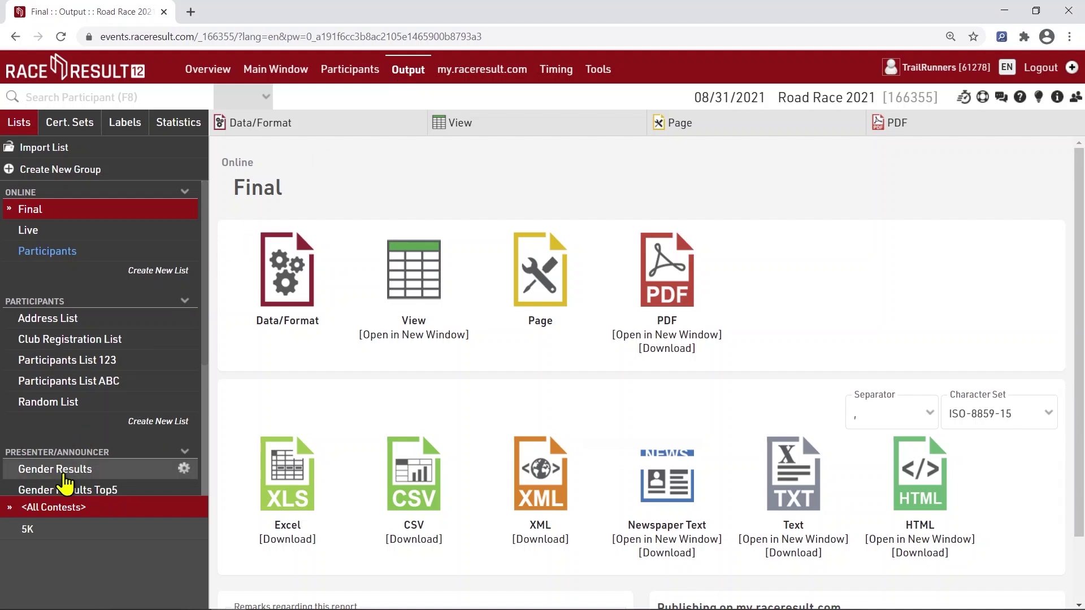
# Show the Presenter/Announcer Gender Results list as a table in the View tab
pyautogui.click(65, 475)
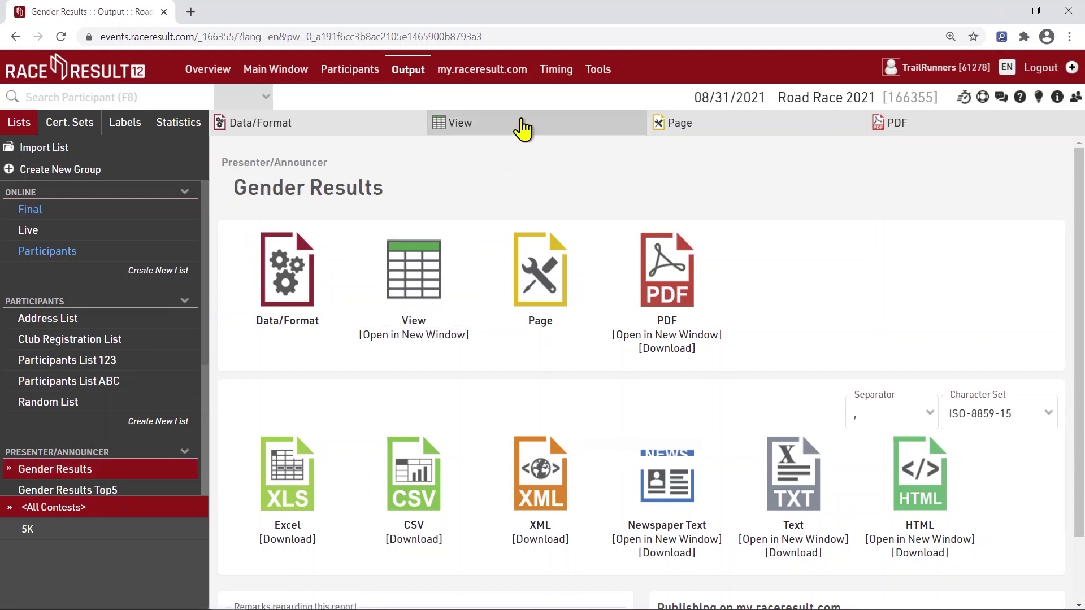
pyautogui.click(523, 129)
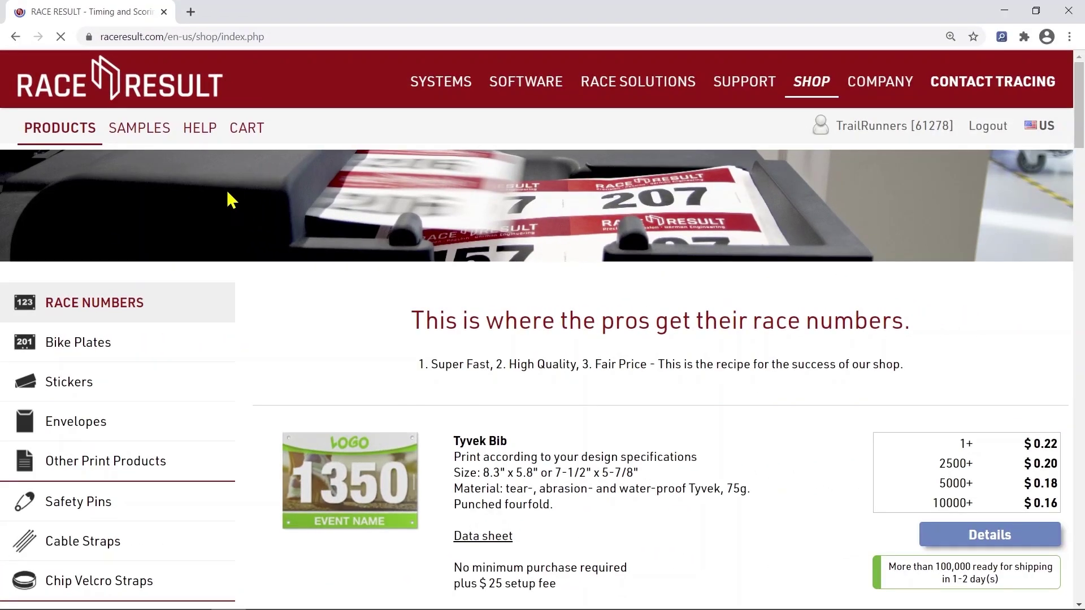
# Under Passive Transponders, change the duo bib's range to 1000 - 2000
pyautogui.scroll(-6, 354, 203)
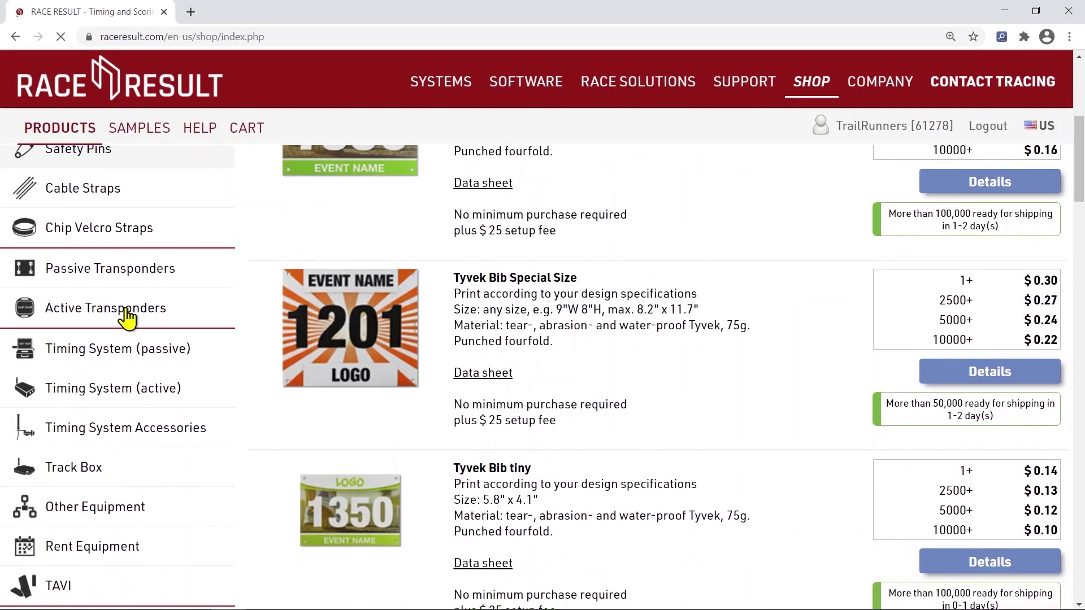
pyautogui.click(119, 276)
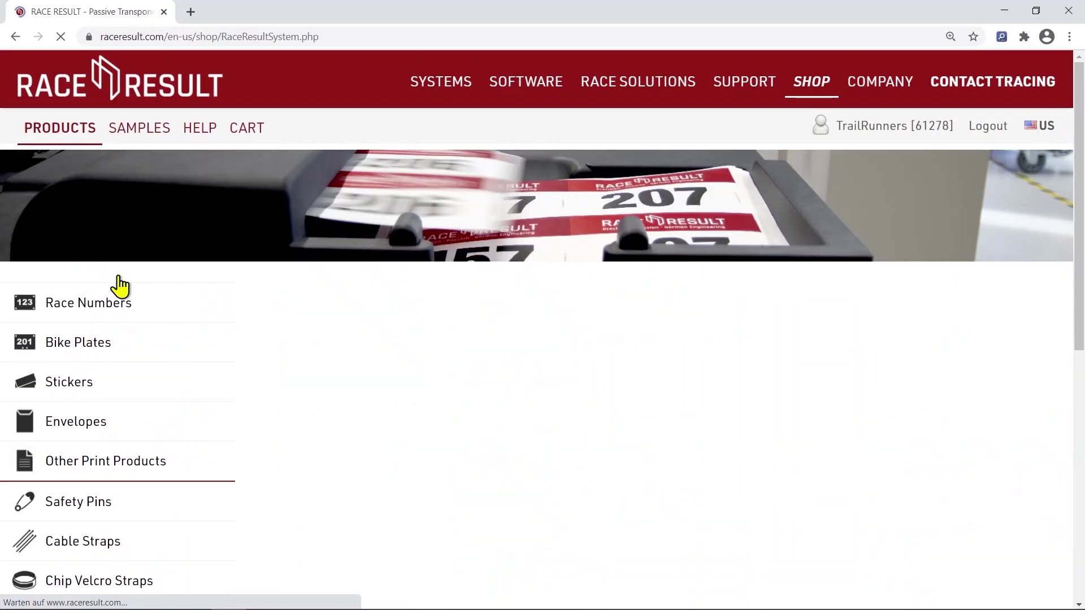
pyautogui.scroll(-2, 556, 375)
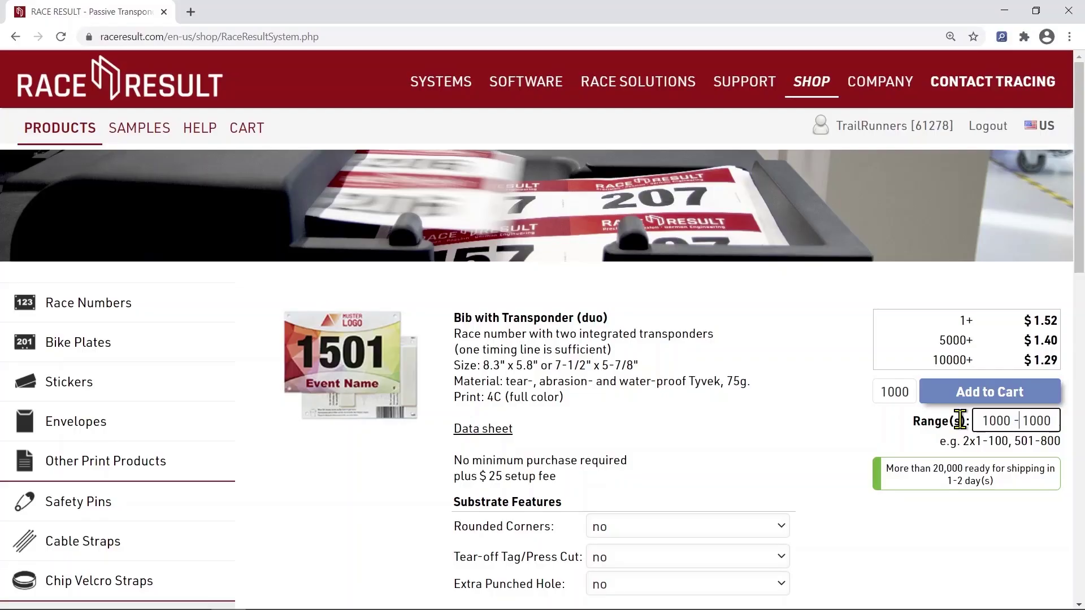
pyautogui.press('BackSpace')
pyautogui.write('2')
# Set the duo bib's Personalization to yes and begin a layout remark in Remarks
pyautogui.scroll(-3, 822, 443)
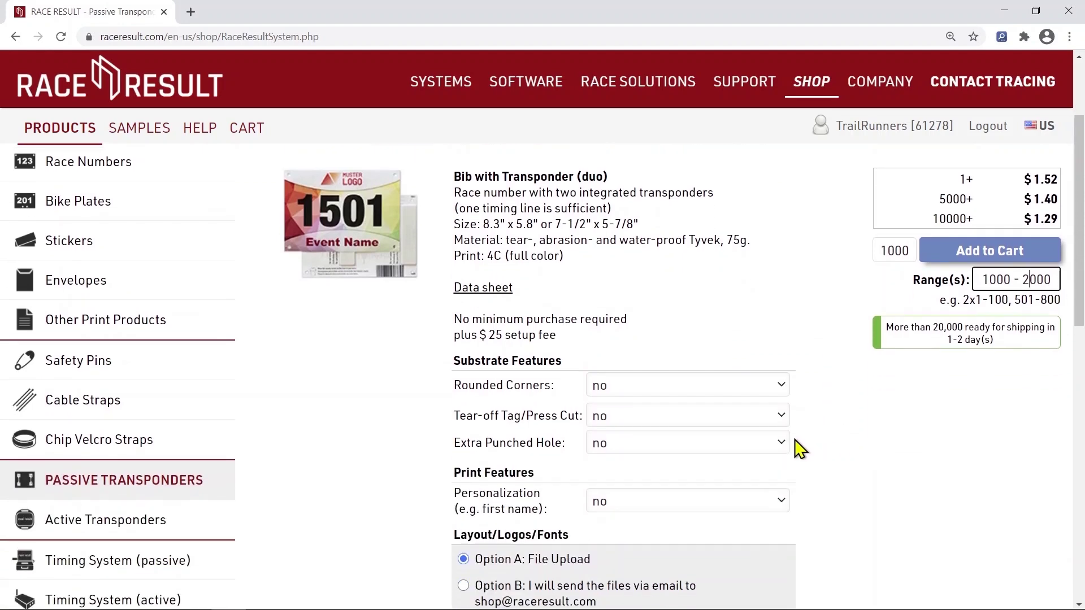
pyautogui.click(666, 497)
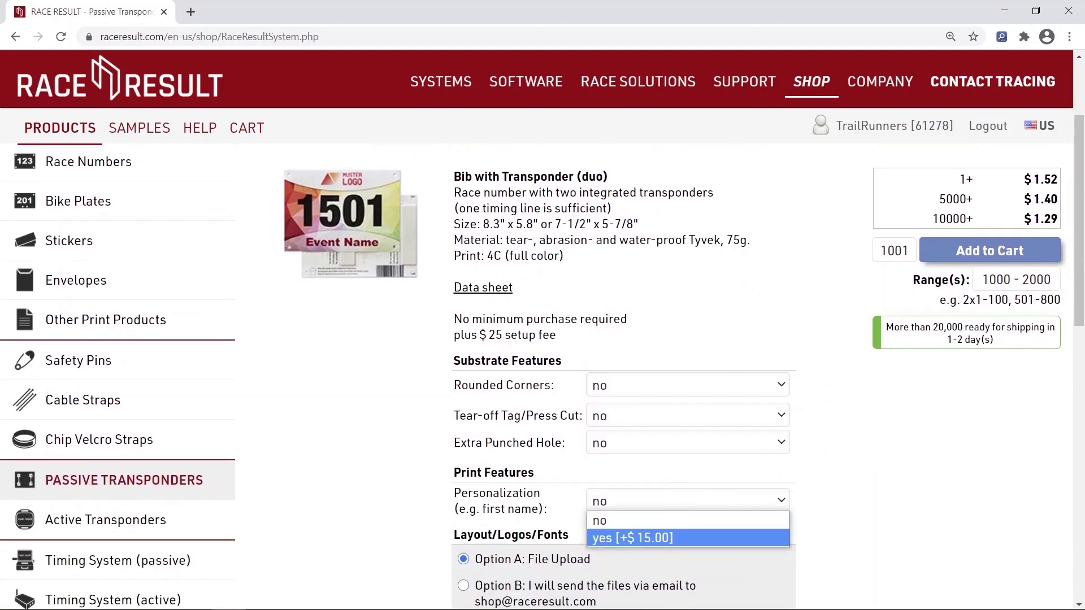
pyautogui.click(666, 536)
pyautogui.scroll(-3, 519, 457)
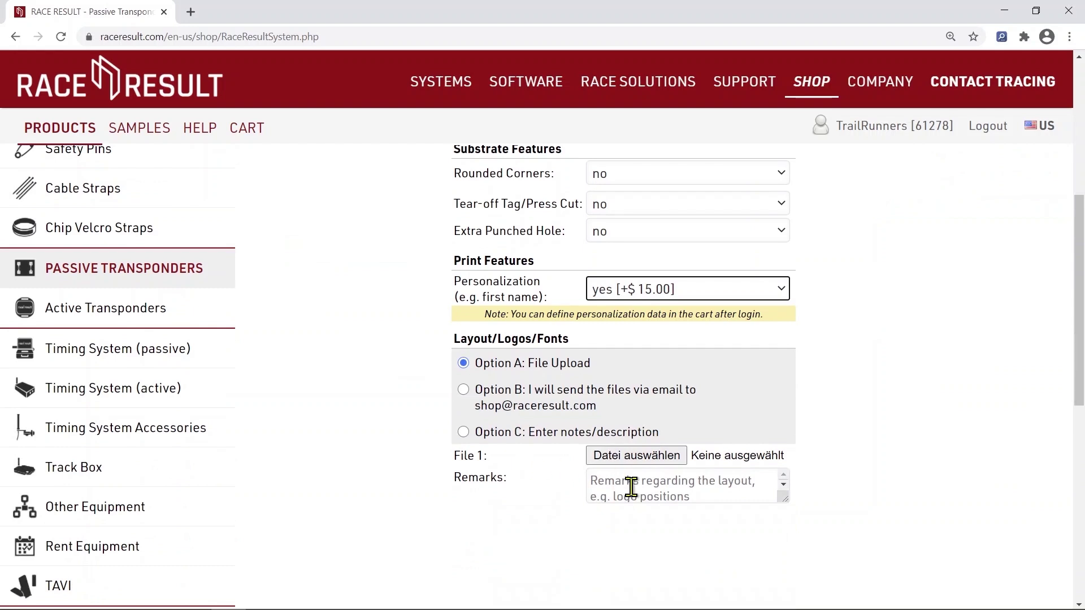
pyautogui.click(631, 486)
pyautogui.write('Ple')
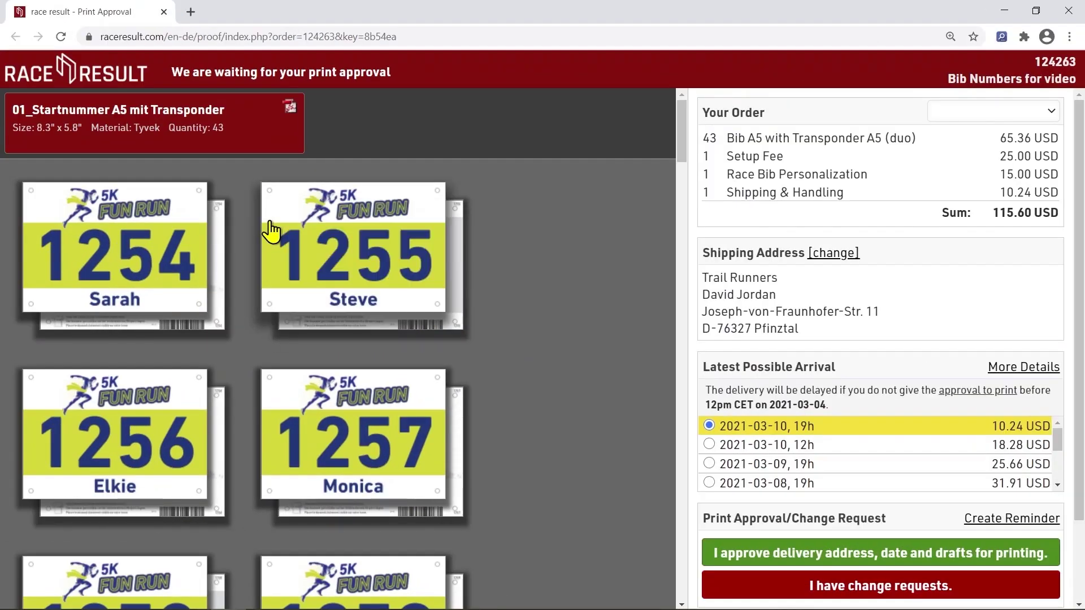
# Enlarge the bib 1255 proof, scroll through the remaining proofs, then open the Shop FAQ
pyautogui.click(270, 229)
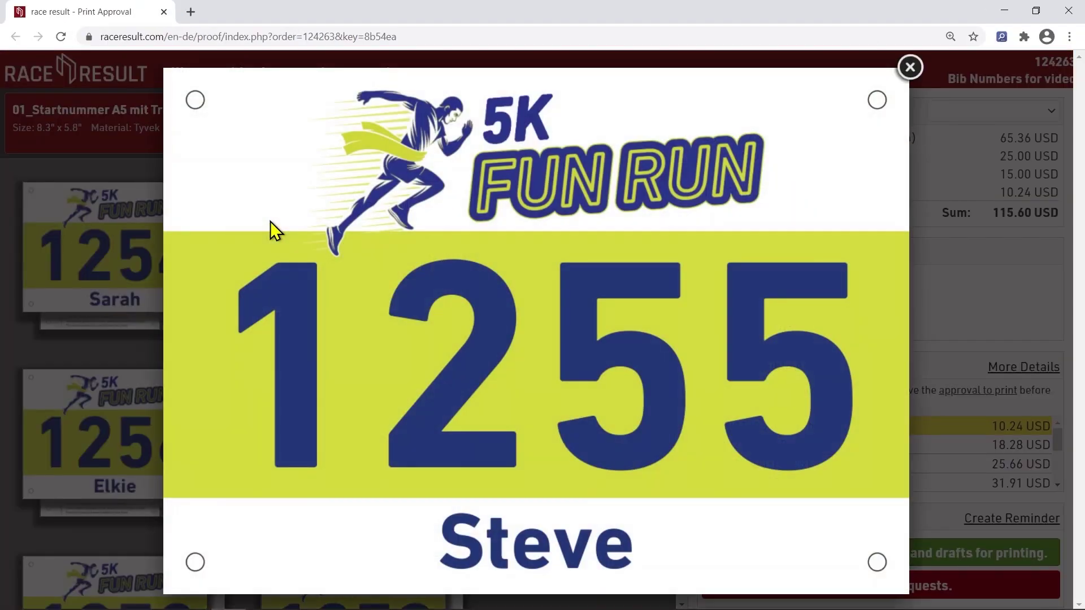
pyautogui.click(909, 66)
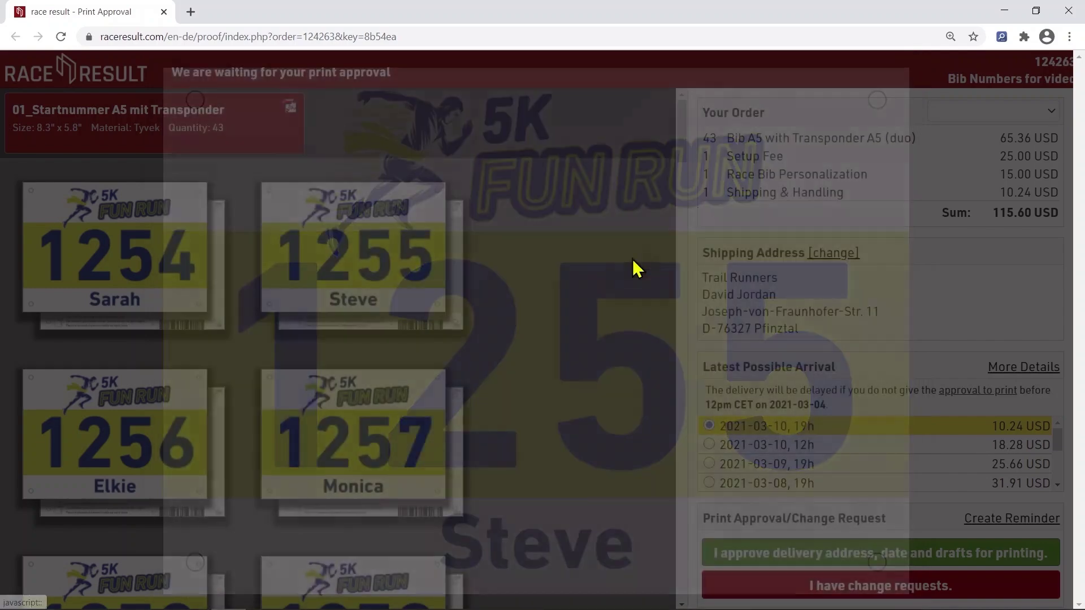
pyautogui.scroll(-6, 545, 323)
pyautogui.scroll(-10, 544, 325)
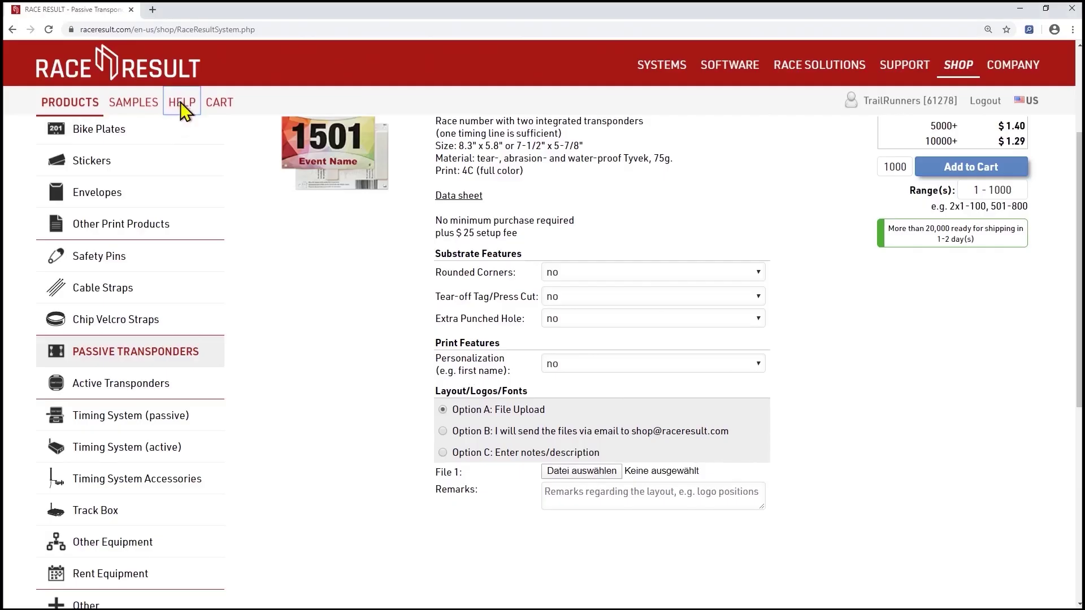
pyautogui.click(179, 102)
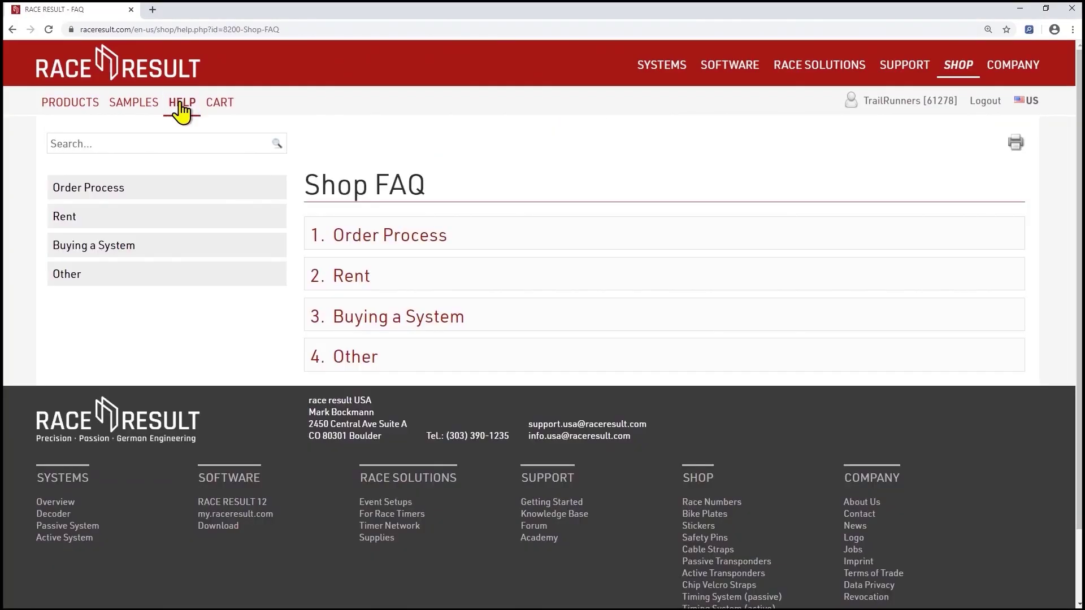
# Read the Order Process FAQ on delivery time and cost, then approve the bib drafts for printing
pyautogui.click(177, 195)
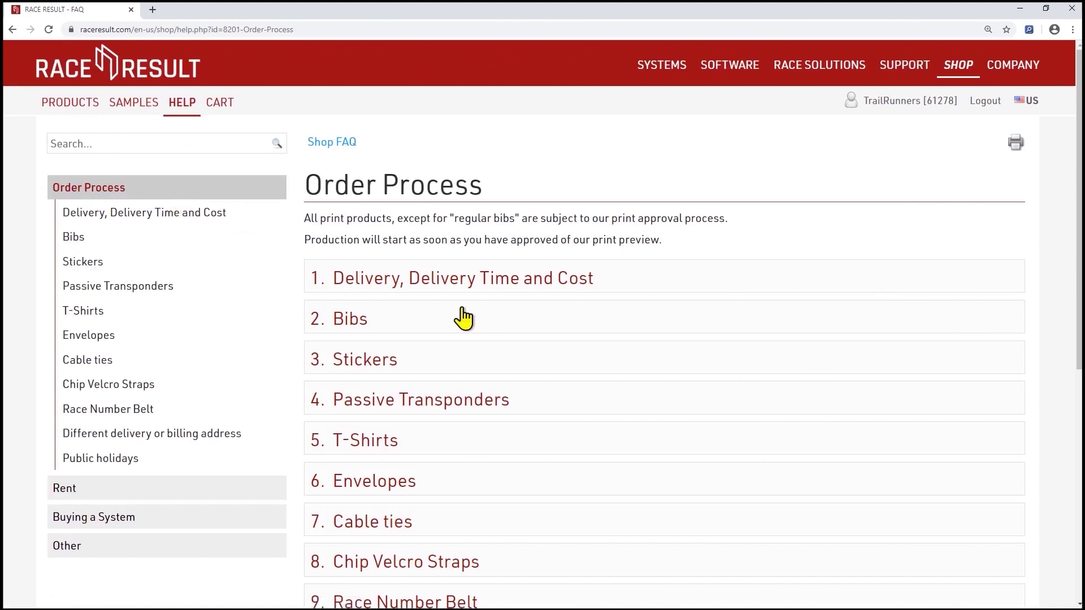
pyautogui.click(461, 288)
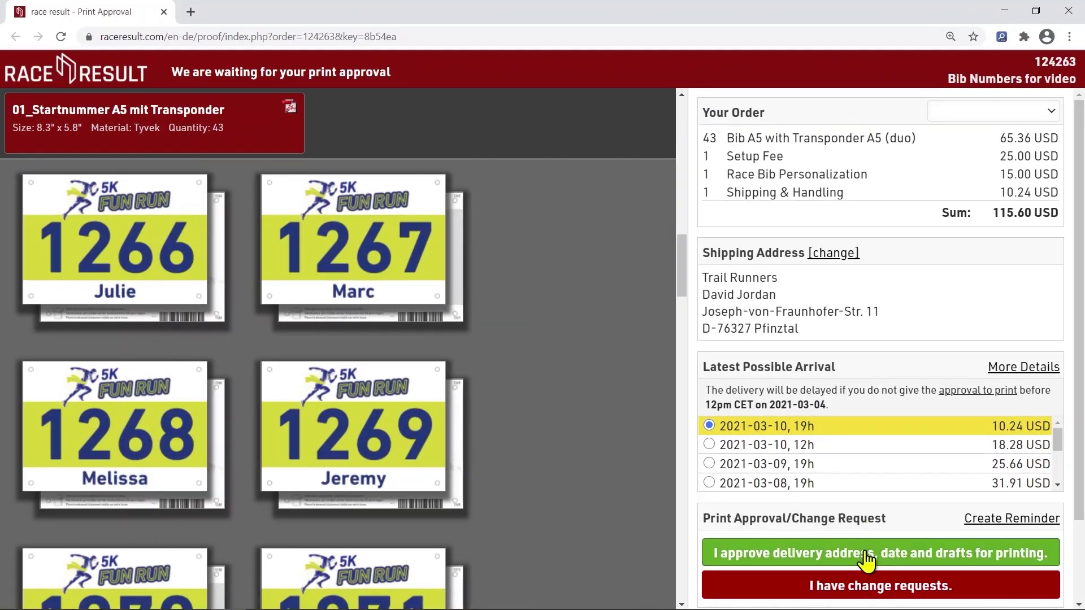
pyautogui.click(866, 559)
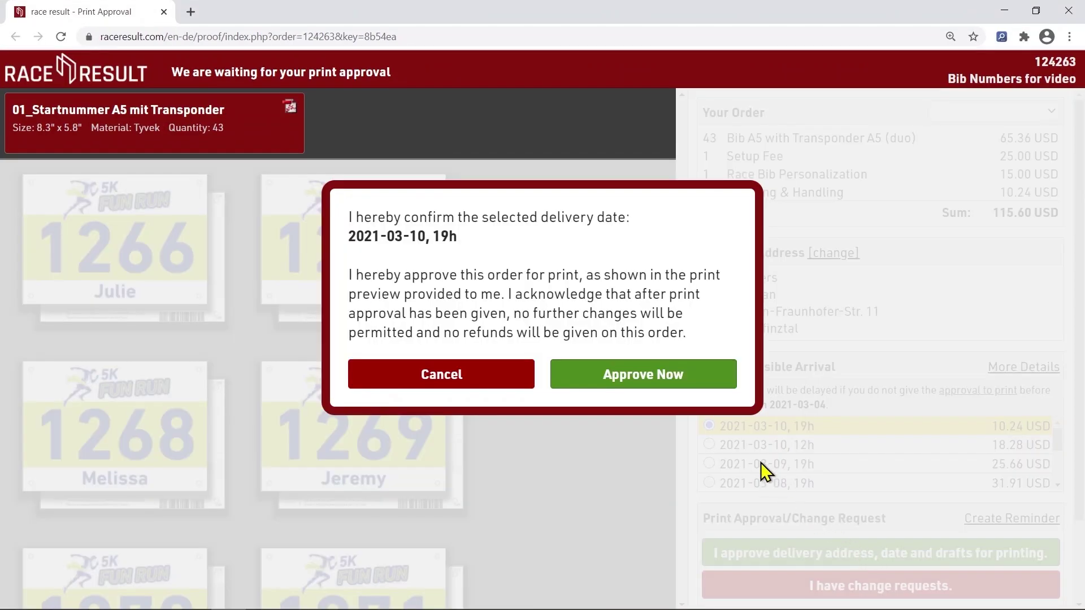
pyautogui.click(689, 385)
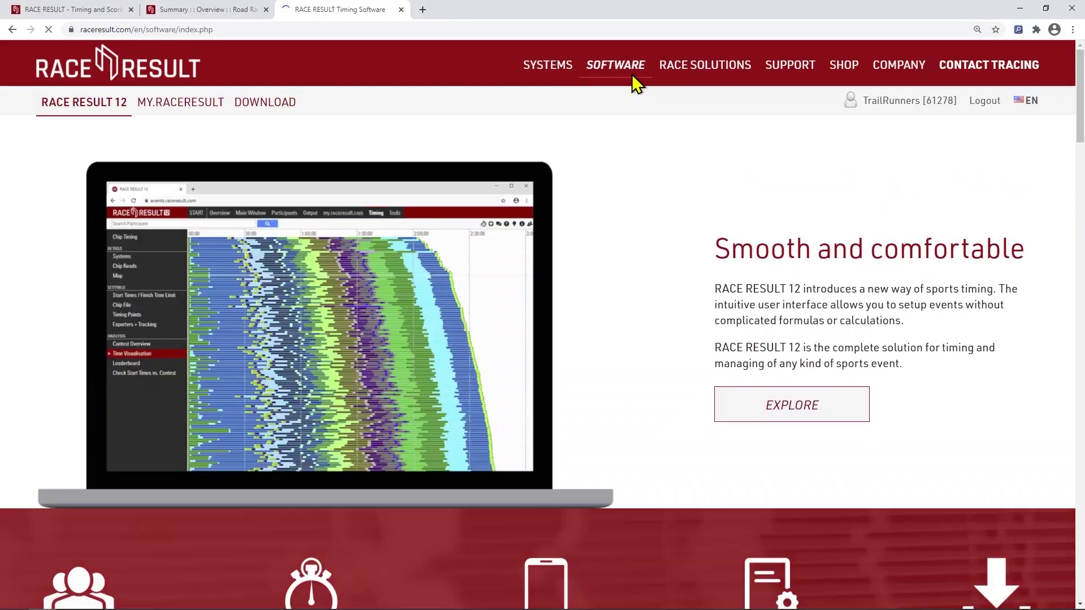
# Download the RACE RESULT 12 software from the software download page
pyautogui.click(250, 107)
pyautogui.scroll(-2, 590, 351)
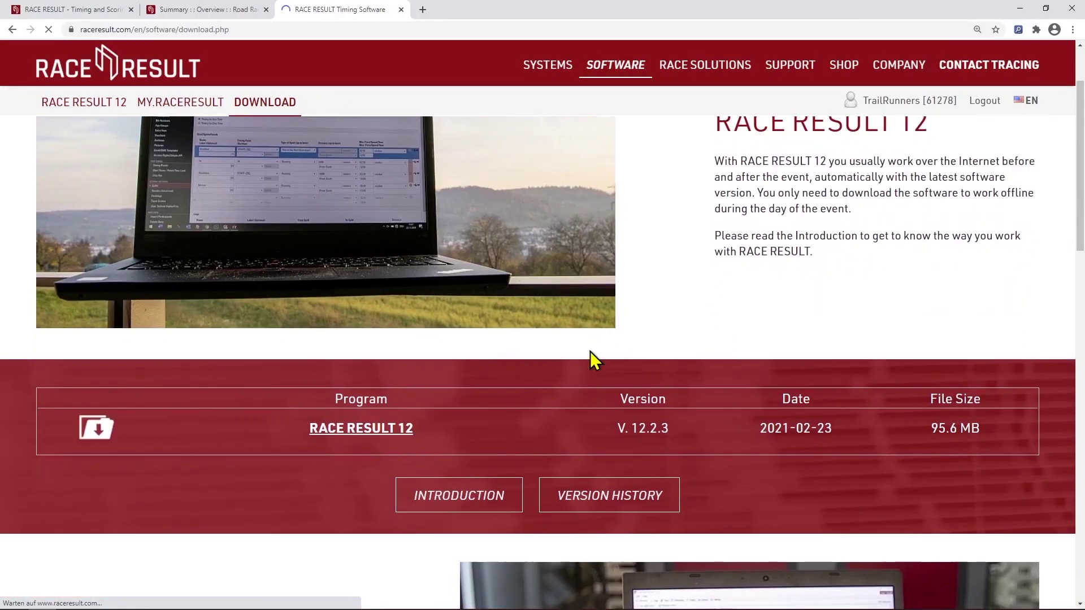
pyautogui.click(332, 370)
# Download Road Race 2021 from the server as Copy_Road_Race_2021.ses on the desktop and open it
pyautogui.click(316, 177)
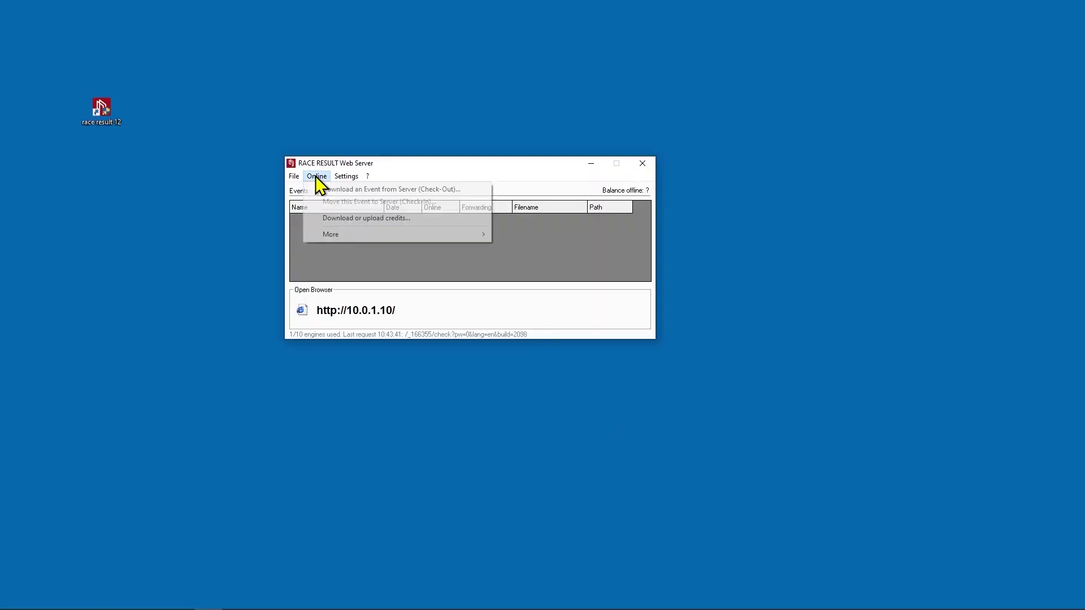
pyautogui.click(321, 189)
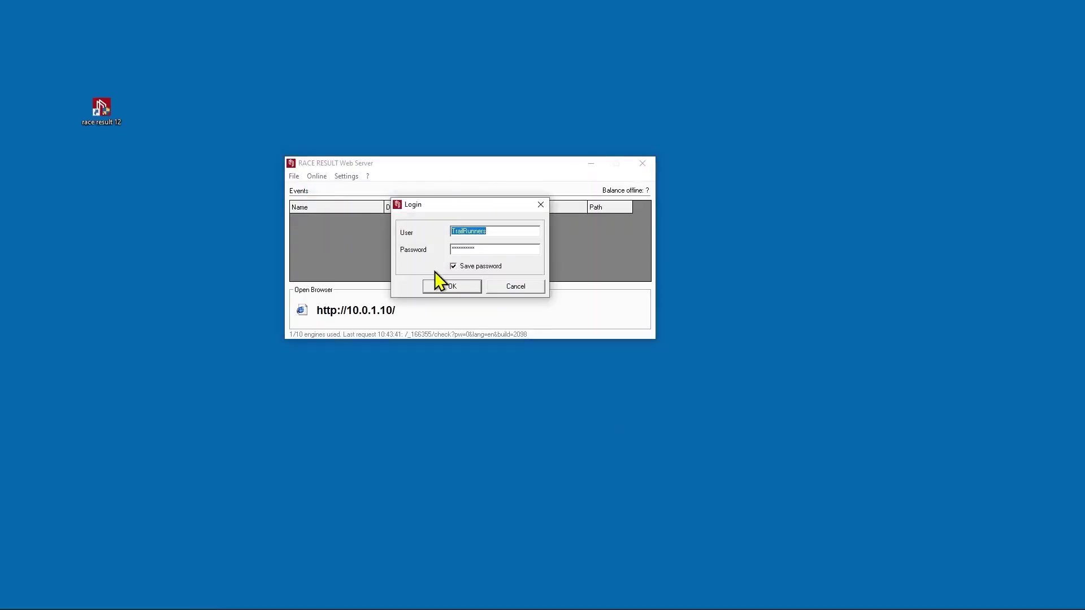
pyautogui.click(451, 287)
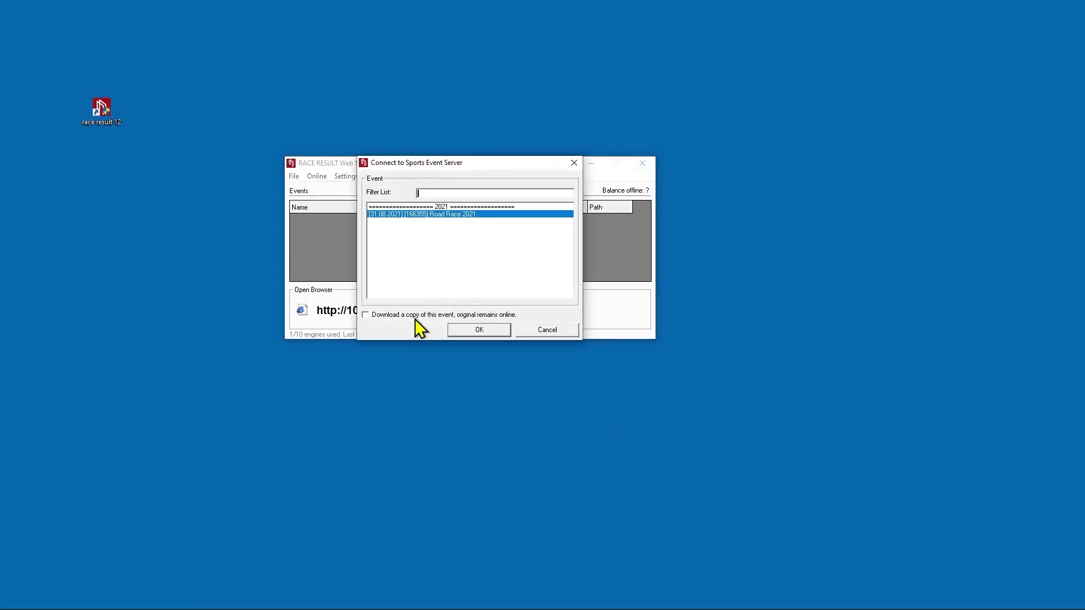
pyautogui.click(473, 331)
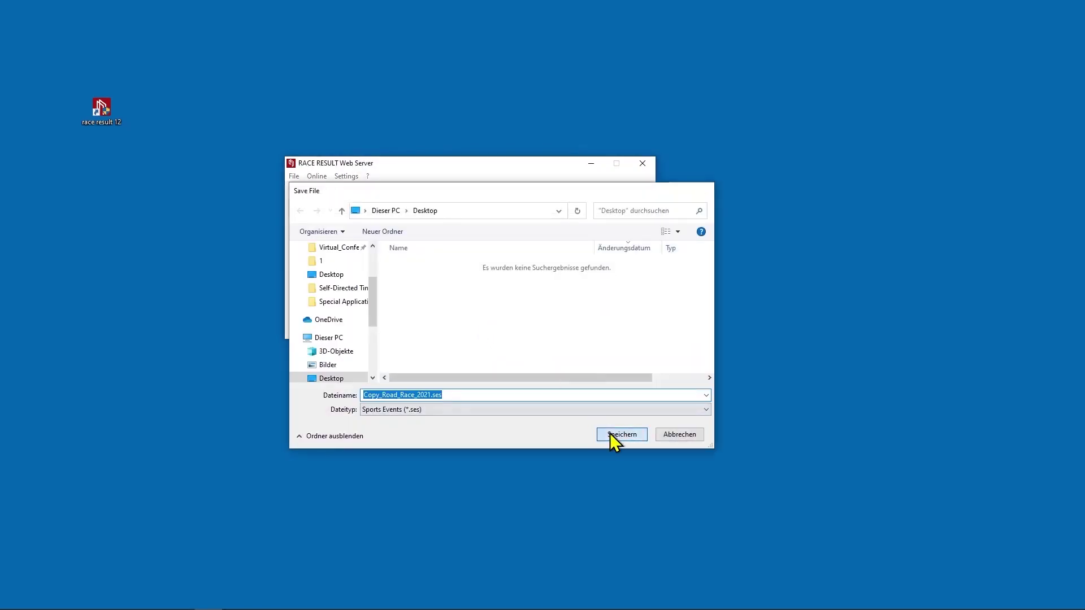
pyautogui.click(609, 433)
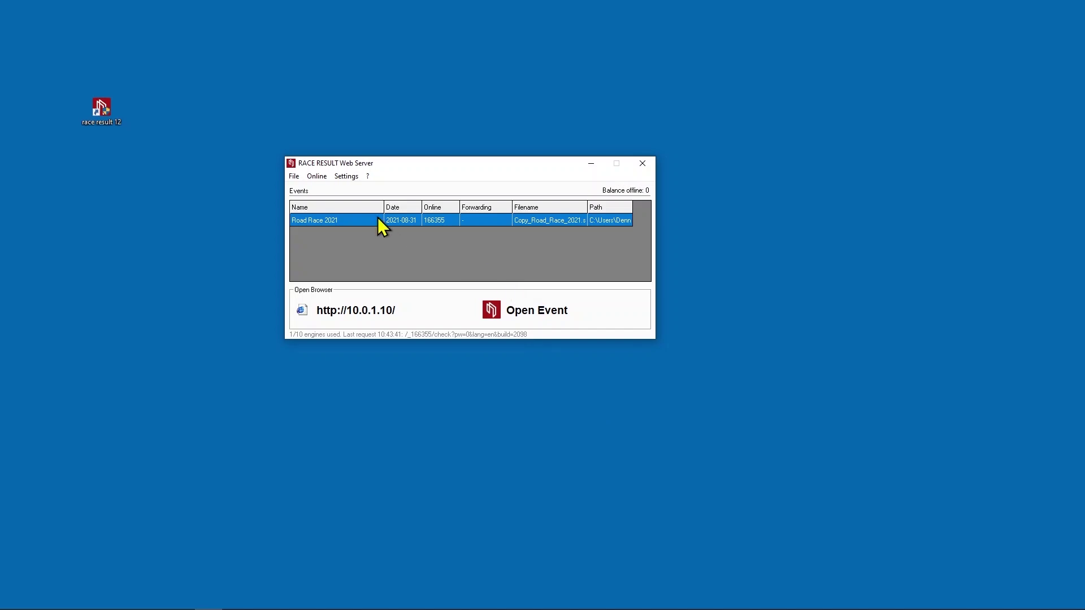
pyautogui.doubleClick(377, 218)
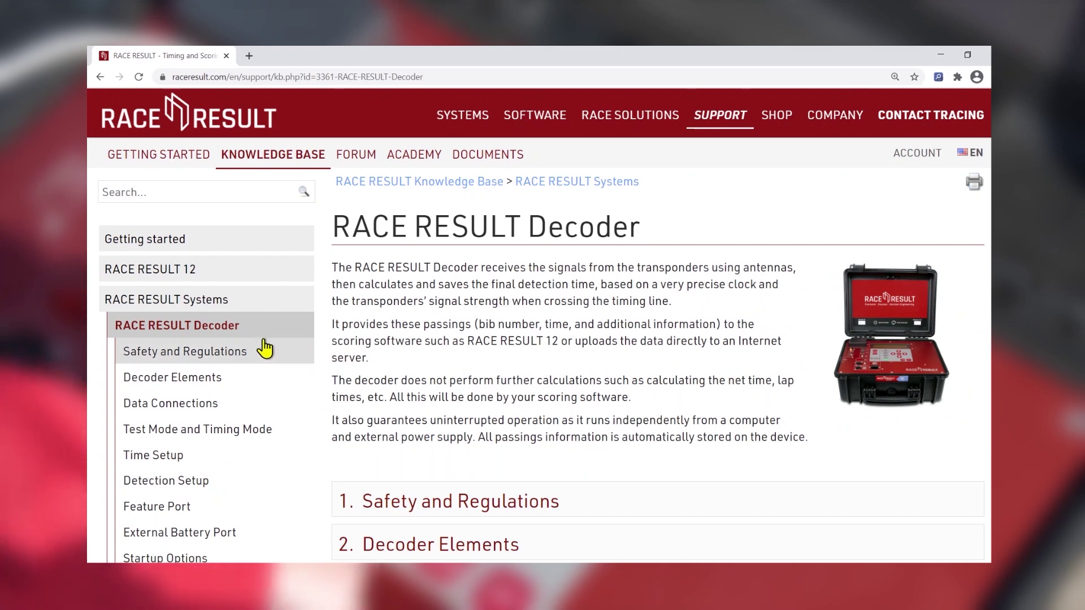
# Read the decoder's Data Connections article on the Ethernet network connection
pyautogui.click(238, 404)
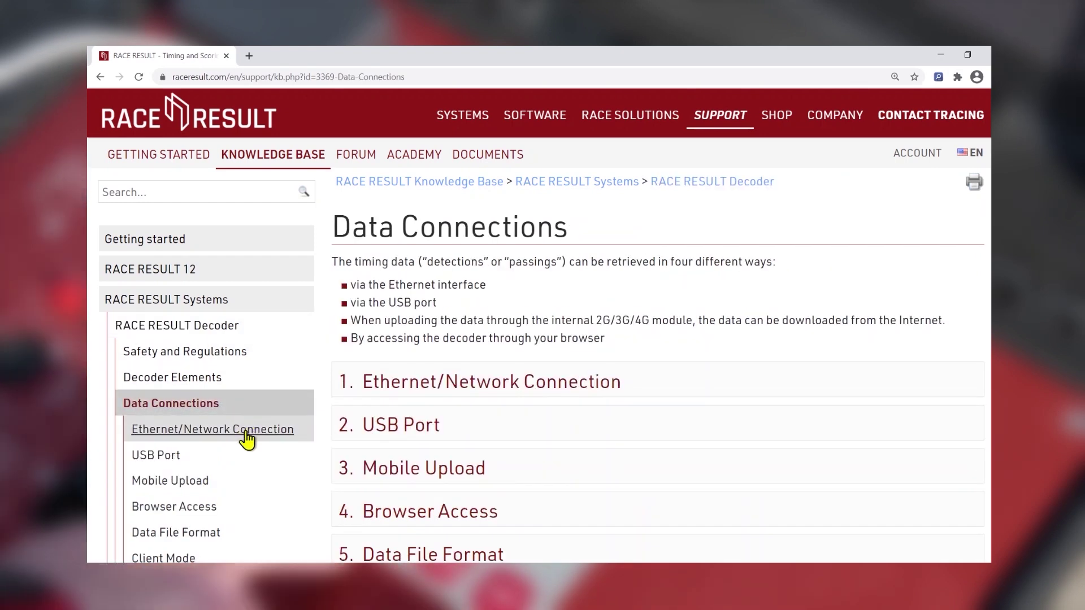
pyautogui.click(247, 431)
pyautogui.scroll(-3, 477, 371)
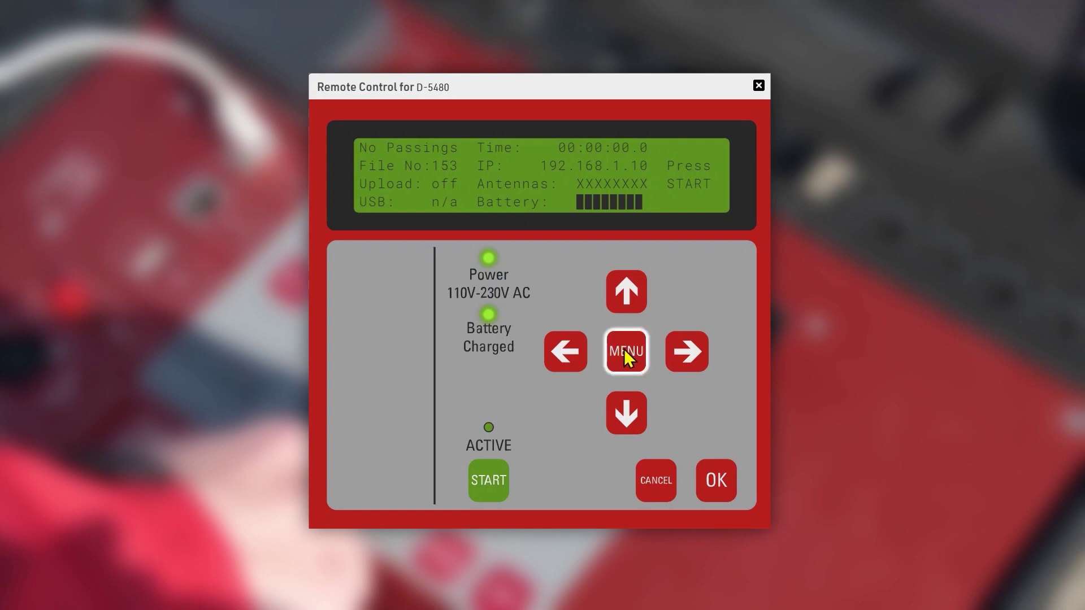
# Set the decoder clock via MENU > Time > Set GPS time, then read the Time Setup article
pyautogui.click(624, 348)
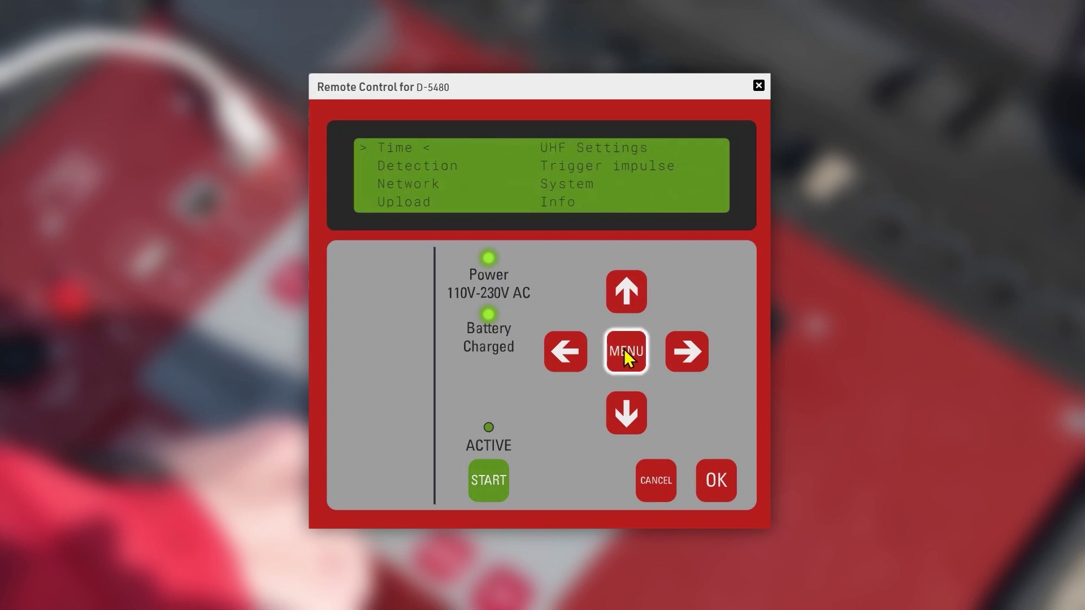
pyautogui.click(723, 476)
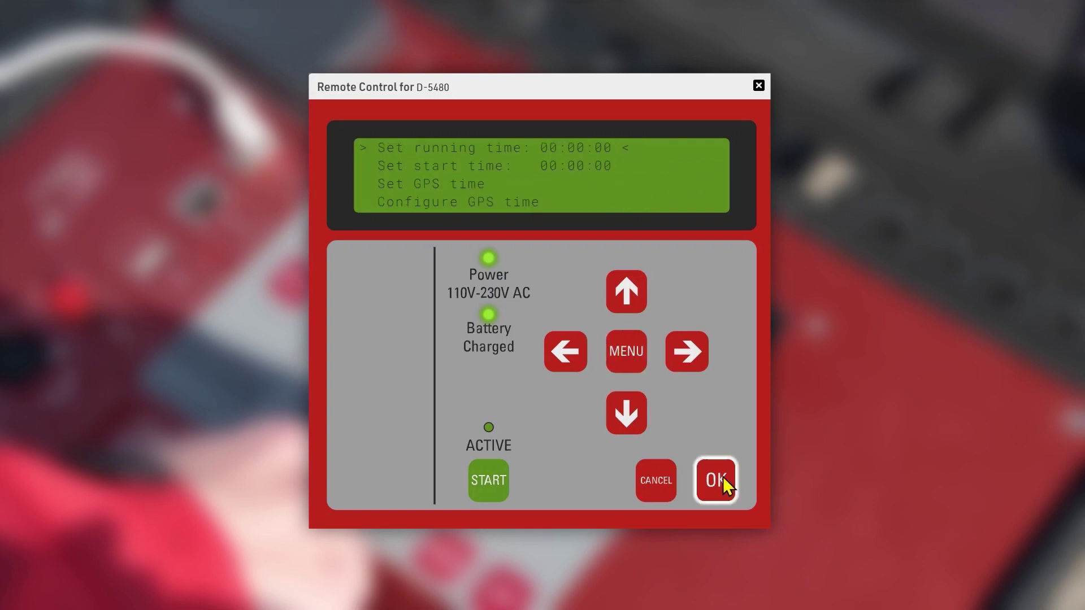
pyautogui.click(635, 408)
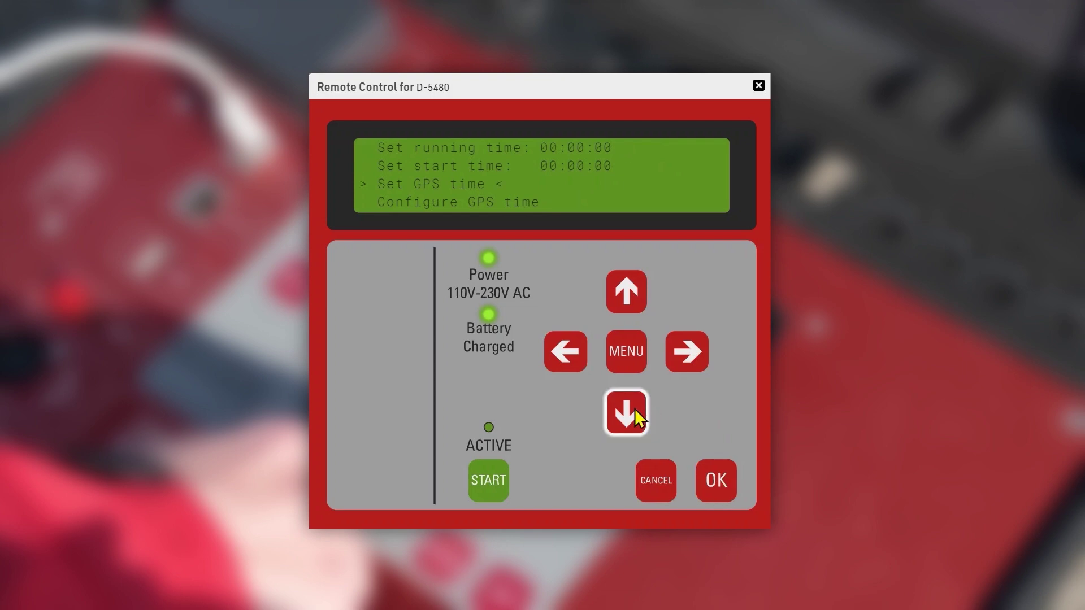
pyautogui.click(720, 476)
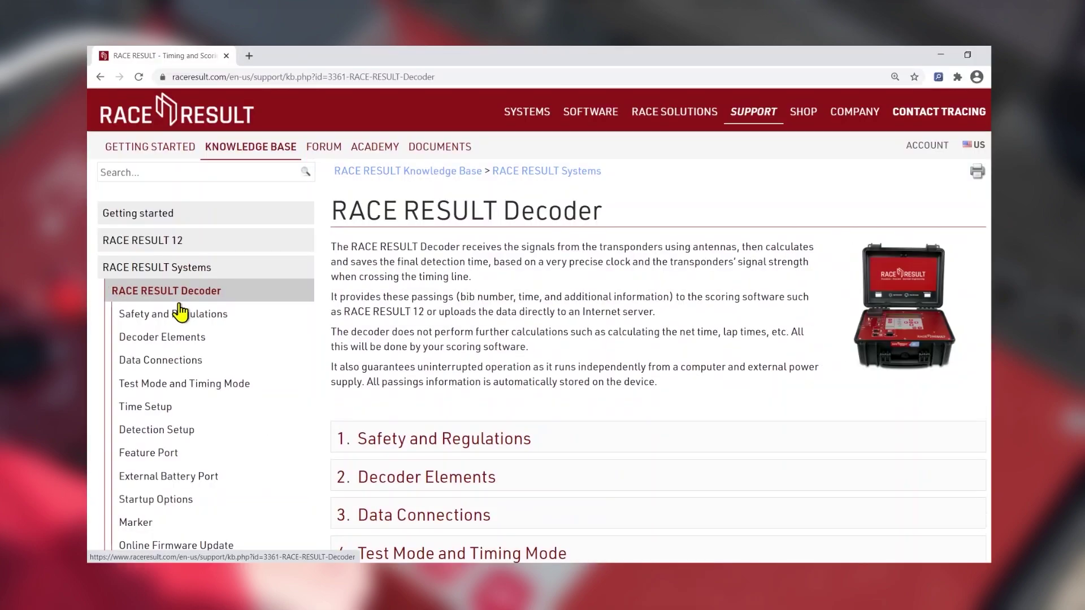
pyautogui.click(153, 408)
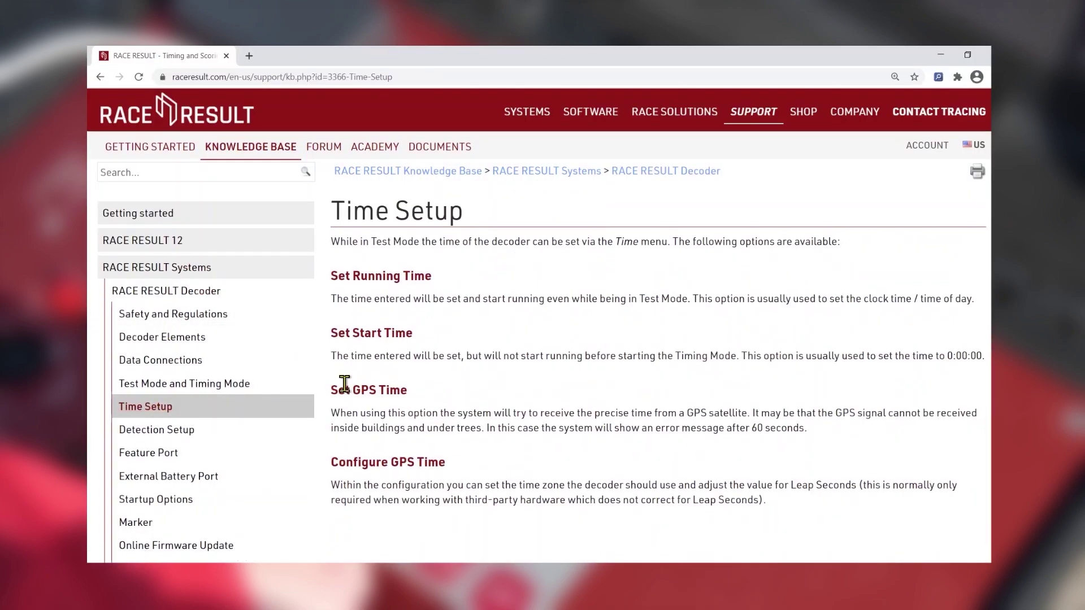
pyautogui.moveTo(332, 391); pyautogui.dragTo(415, 390)
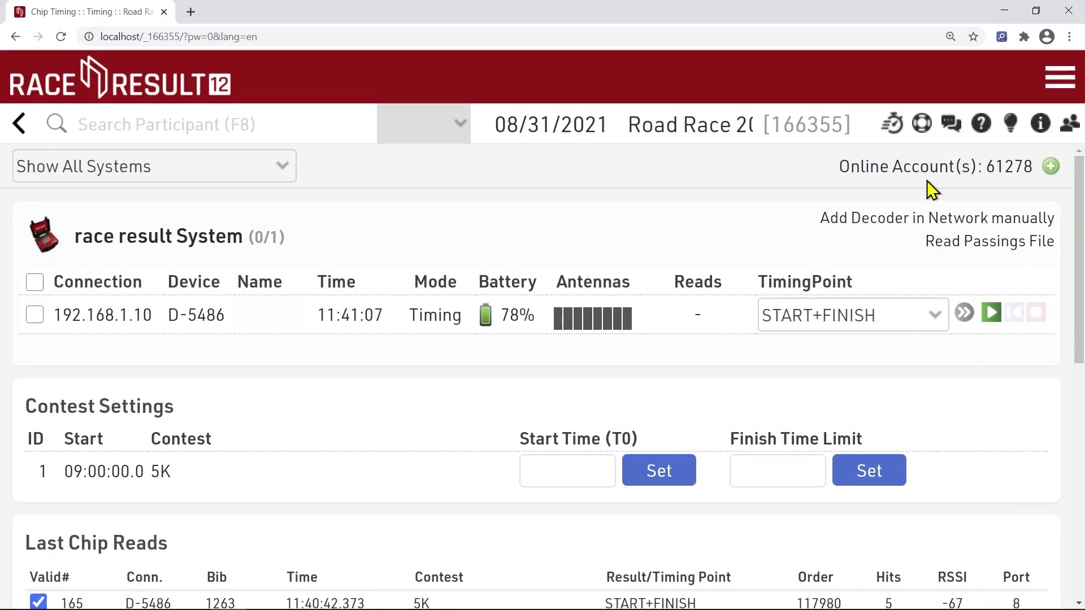
# Start reading passings from decoder D-5486 at START+FINISH with the green play button
pyautogui.click(992, 316)
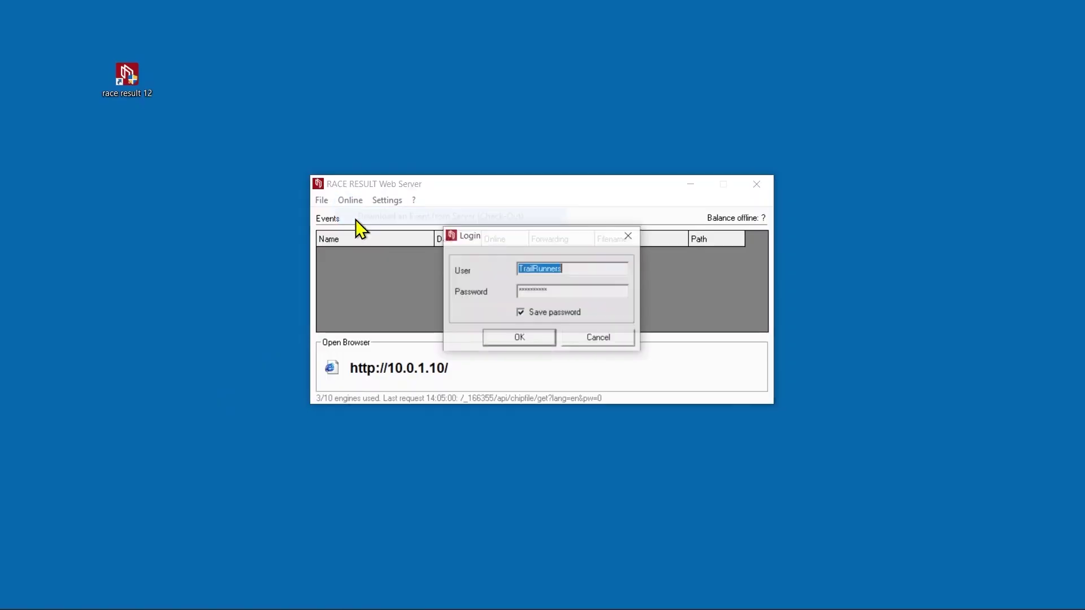
# Log in, check out Road Race 2021 as Road_Race_2021.ses, and open the event
pyautogui.click(499, 337)
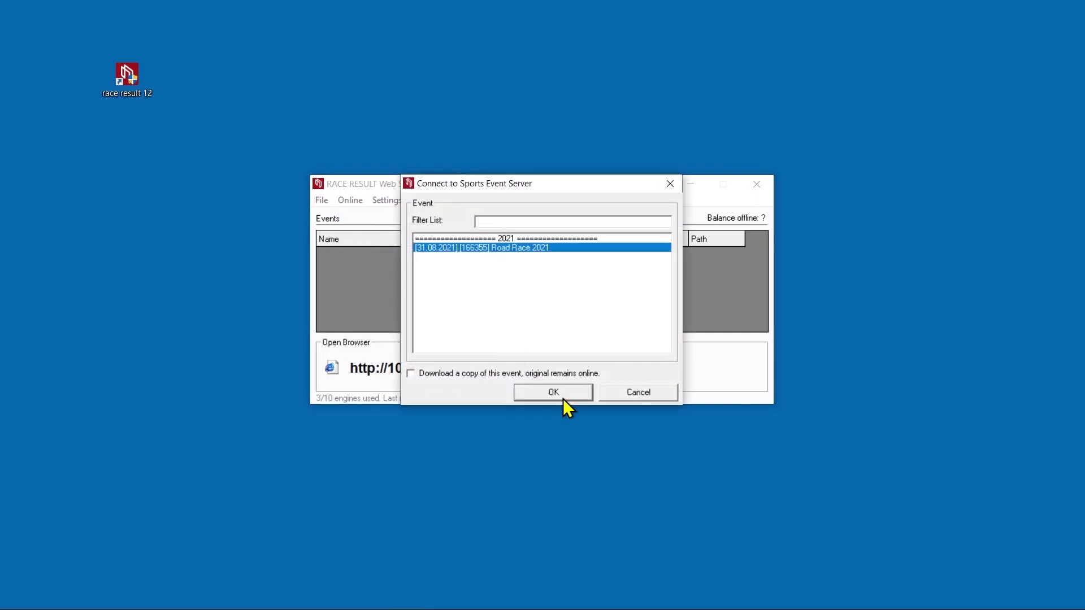
pyautogui.click(563, 397)
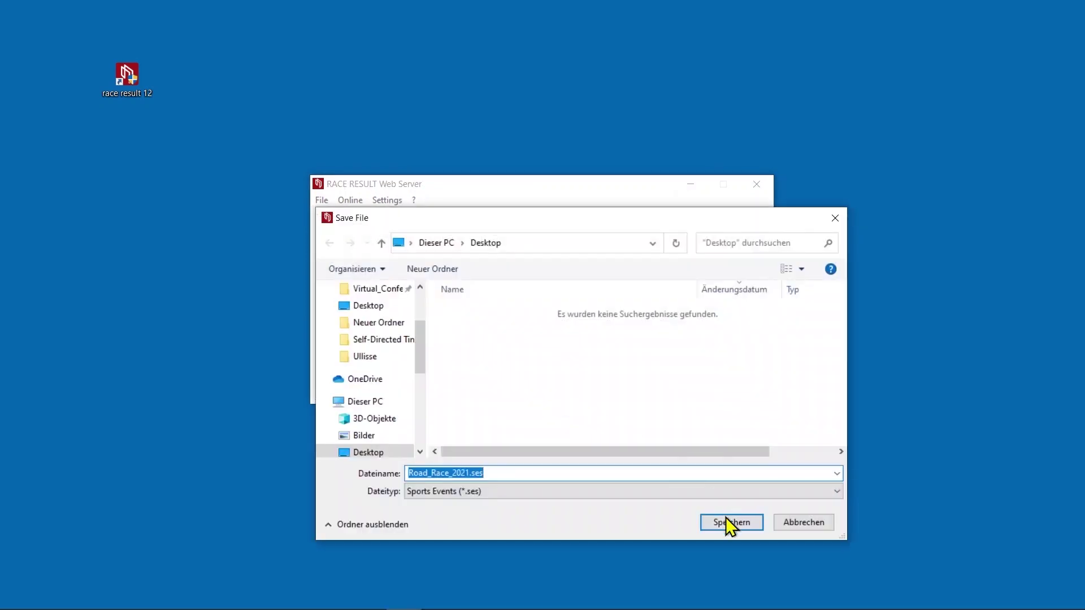
pyautogui.click(729, 522)
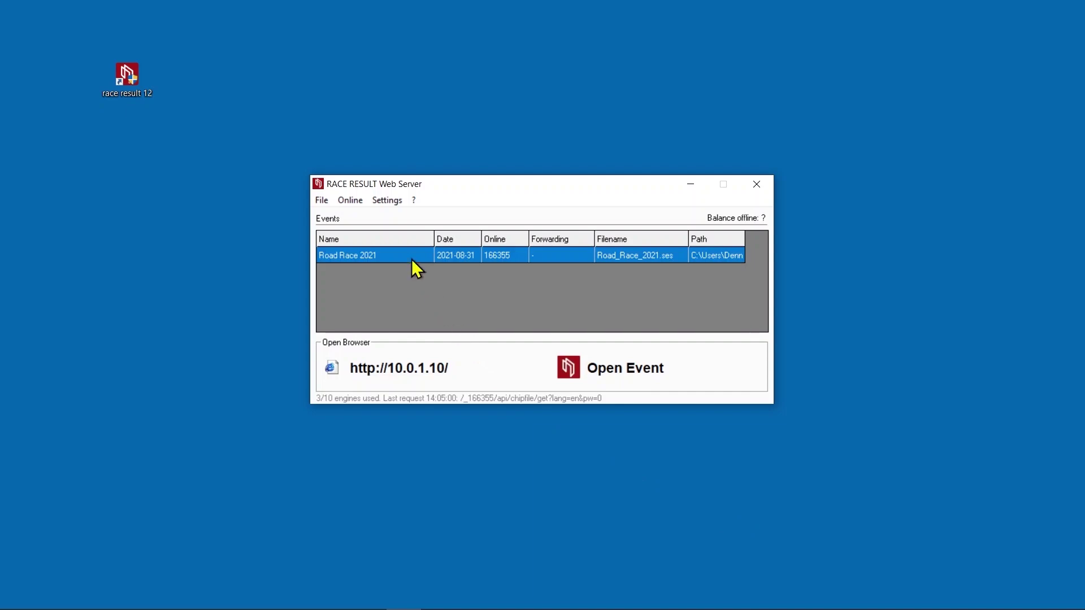
pyautogui.doubleClick(402, 254)
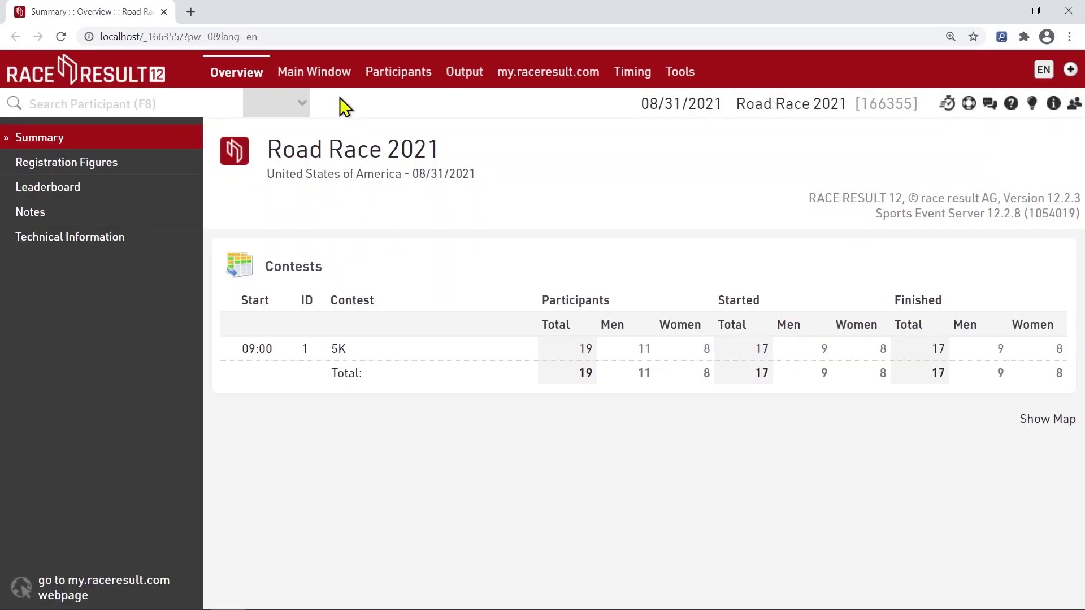
# View Road Race 2021's Basic Settings, then start decoder passings on the Chip Timing page
pyautogui.click(326, 84)
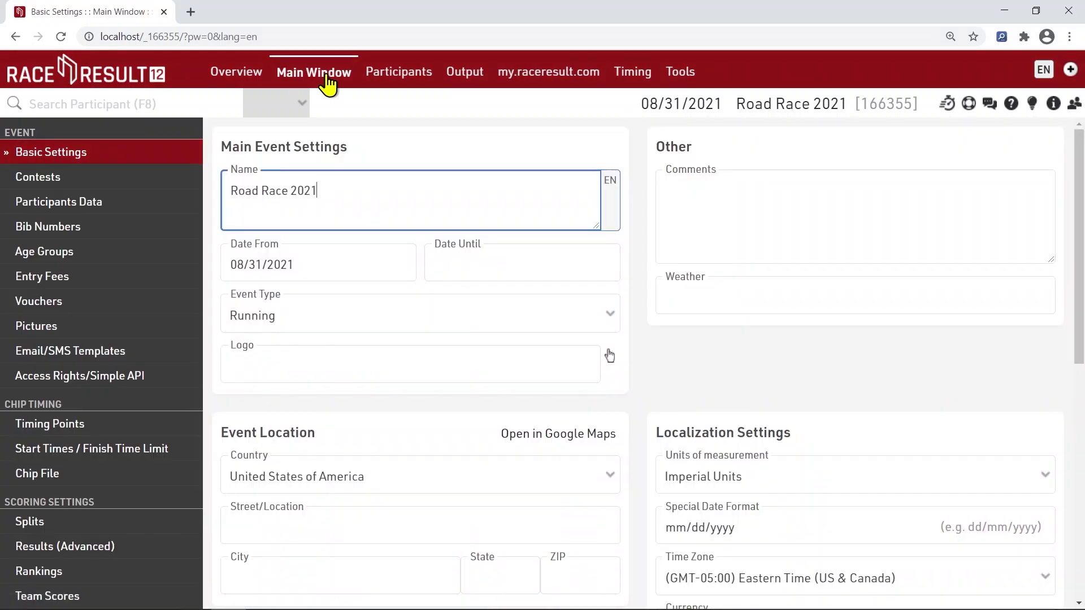
pyautogui.click(628, 79)
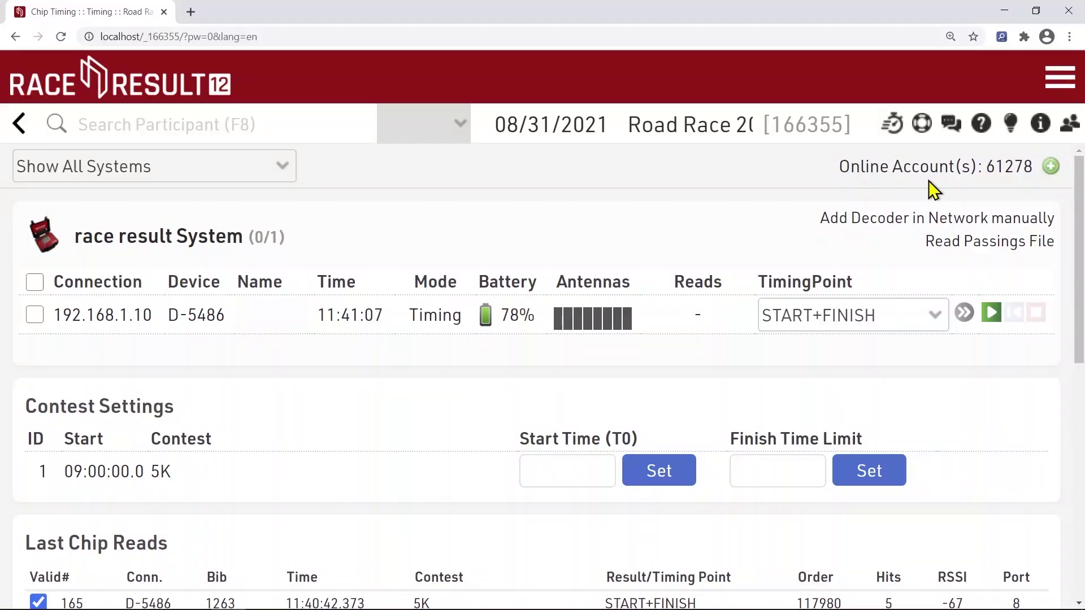
pyautogui.click(993, 317)
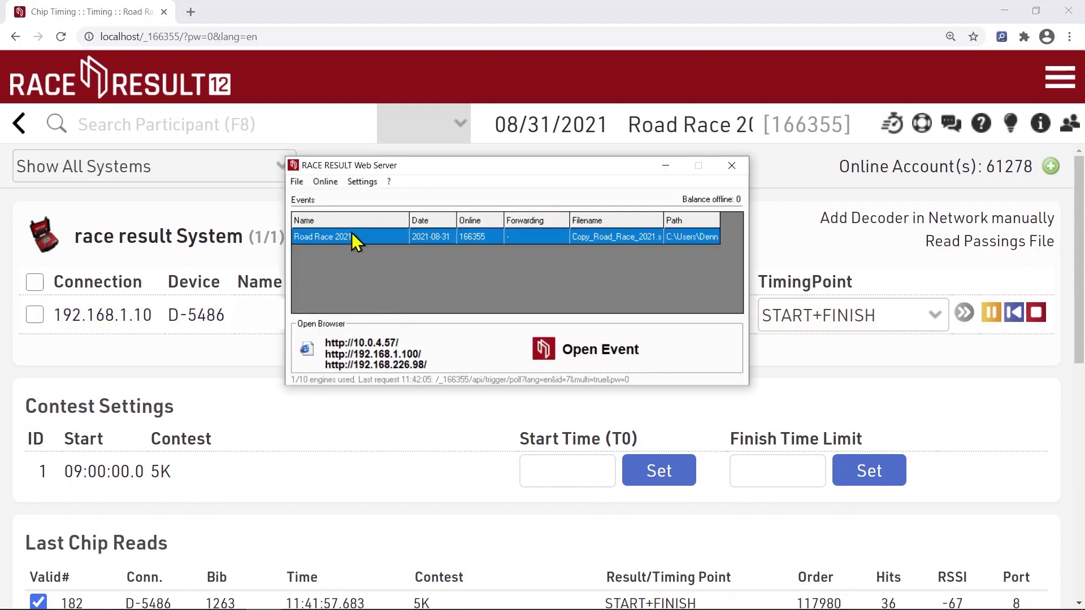
# Start online forwarding of Road Race 2021 via Online > More, confirming the login
pyautogui.click(326, 182)
pyautogui.moveTo(341, 253)
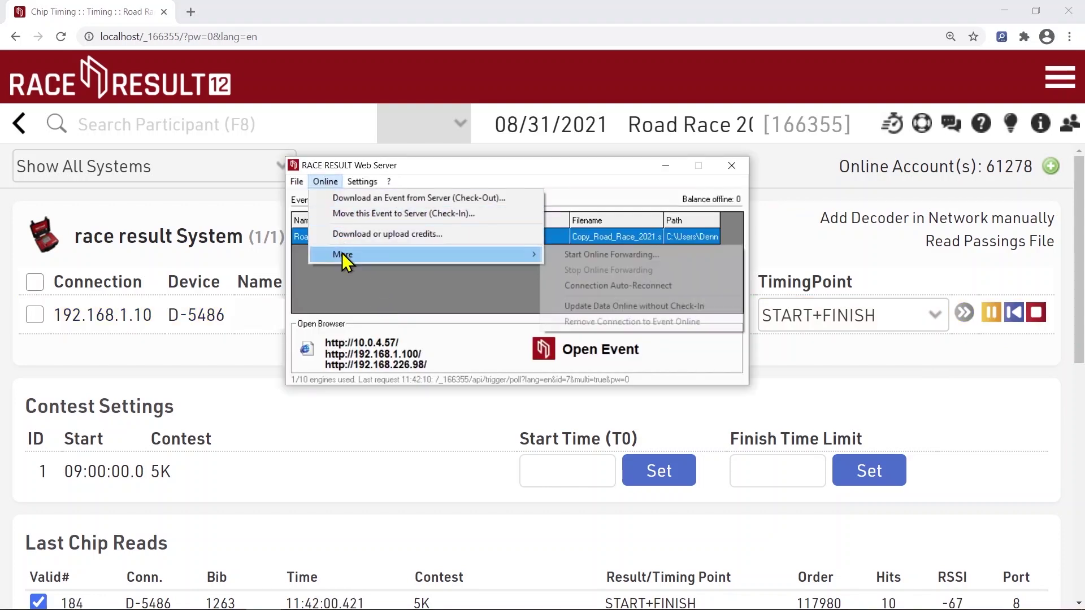
pyautogui.click(583, 254)
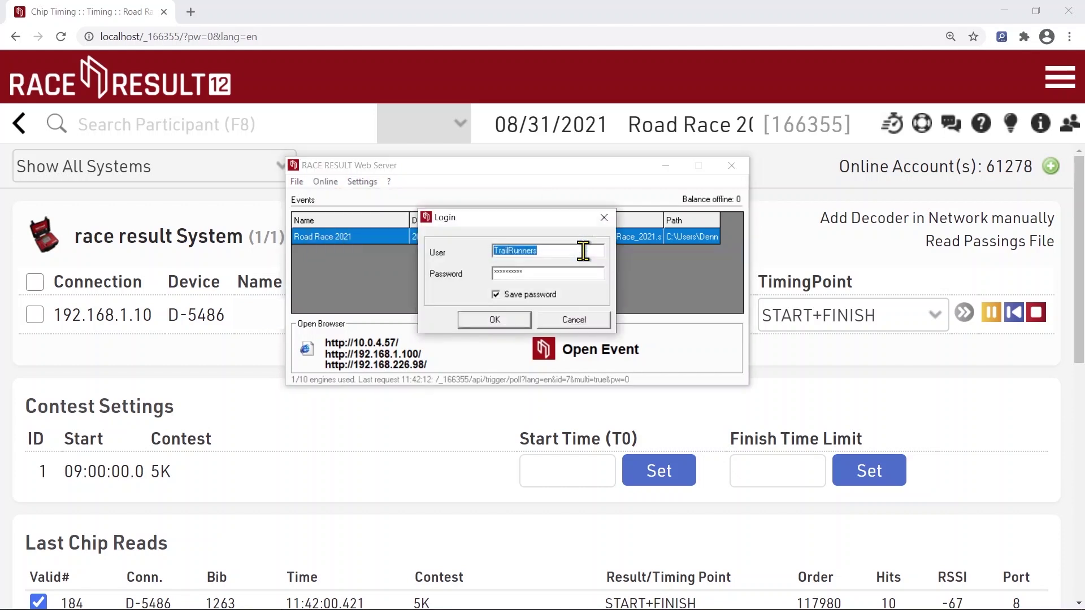
pyautogui.click(516, 317)
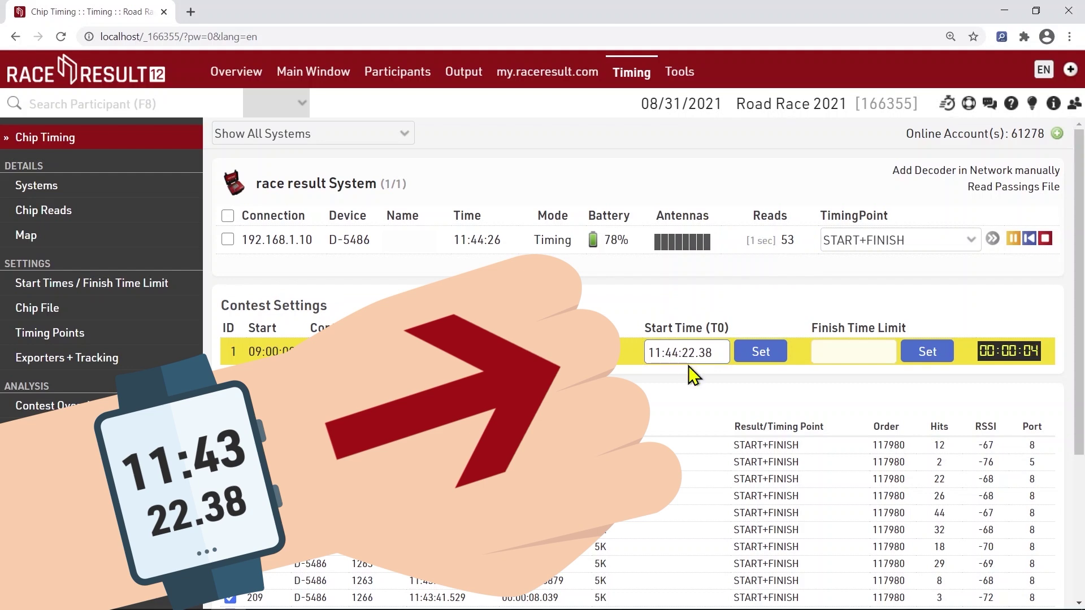
# Correct the 5K start time's minutes from 44 to 43, giving 11:43:22.38
pyautogui.press('BackSpace')
pyautogui.write('3')
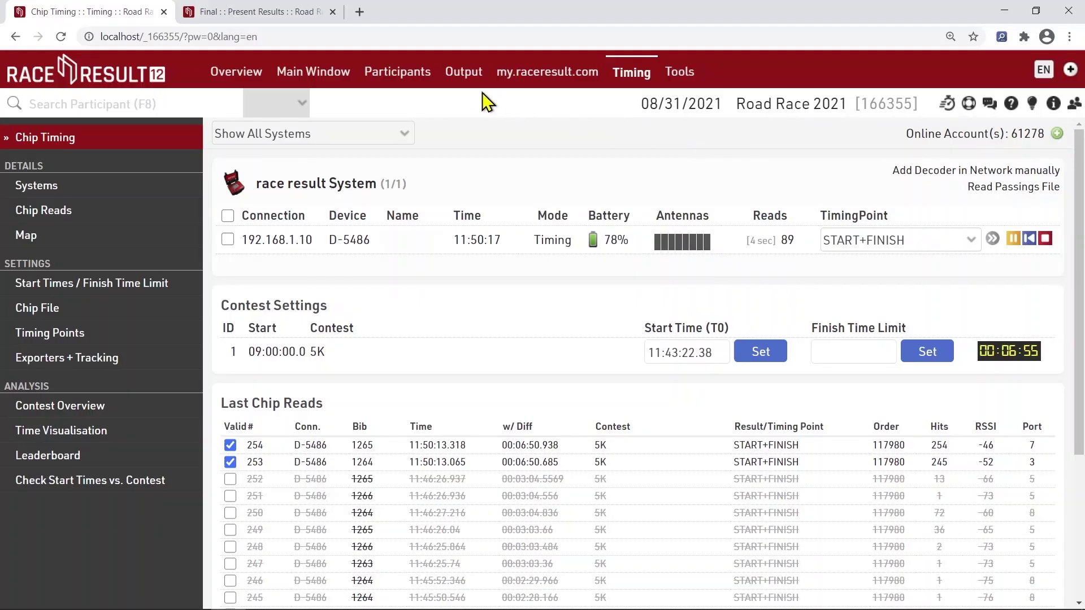
# View the 5K Final results table, then check Road Race 2021 back in to the server
pyautogui.click(465, 79)
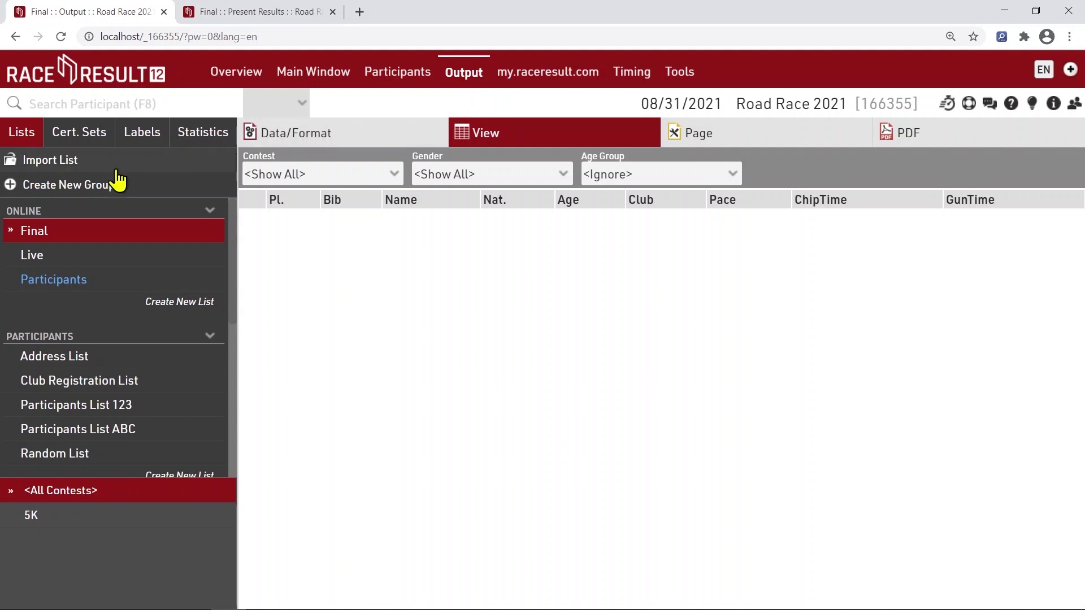
pyautogui.click(38, 233)
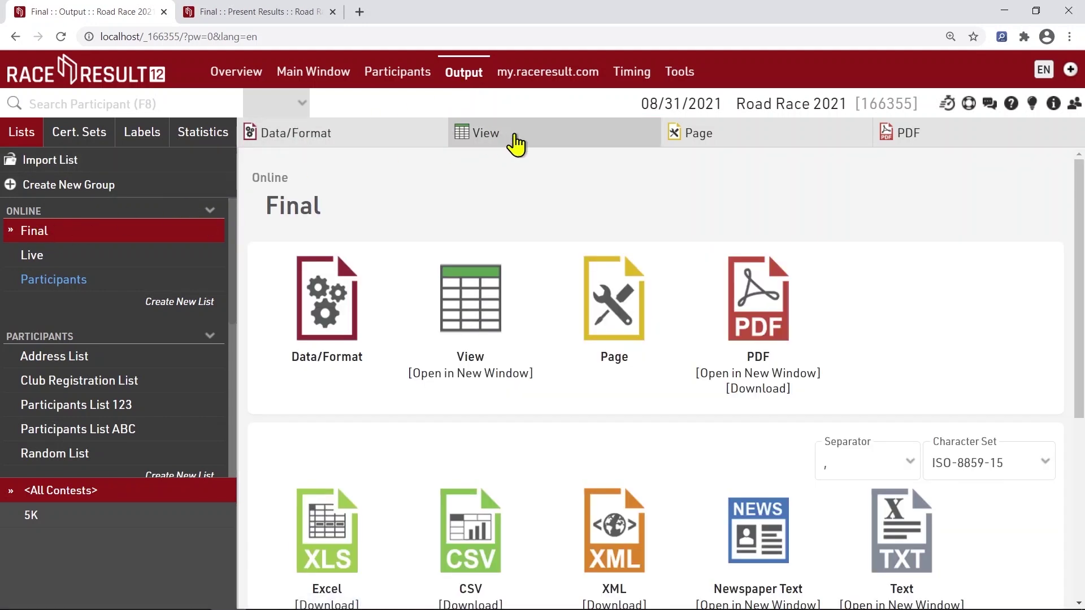
pyautogui.click(515, 142)
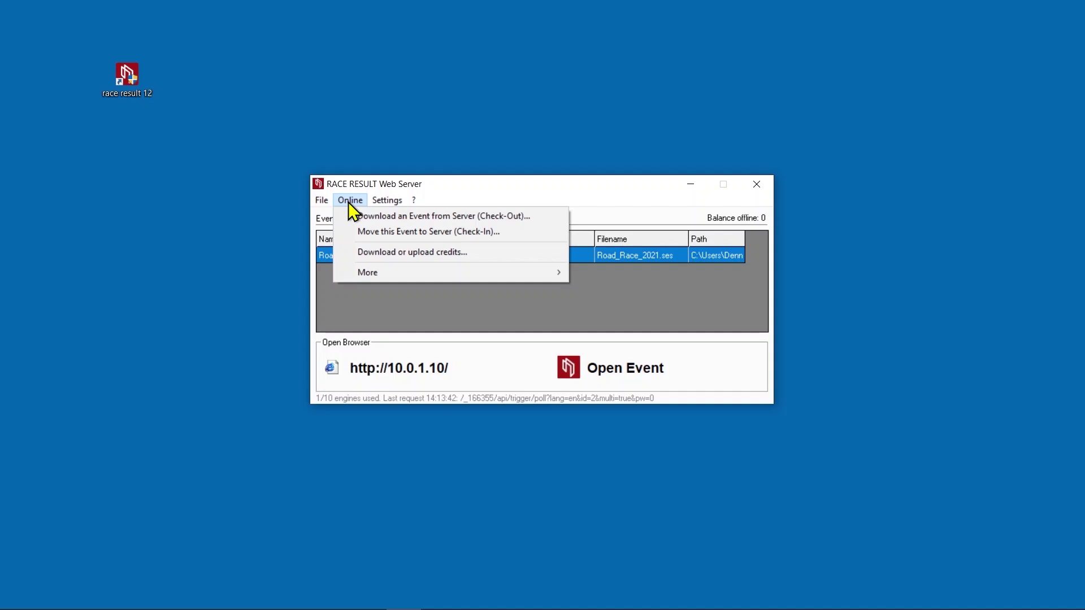
pyautogui.click(352, 231)
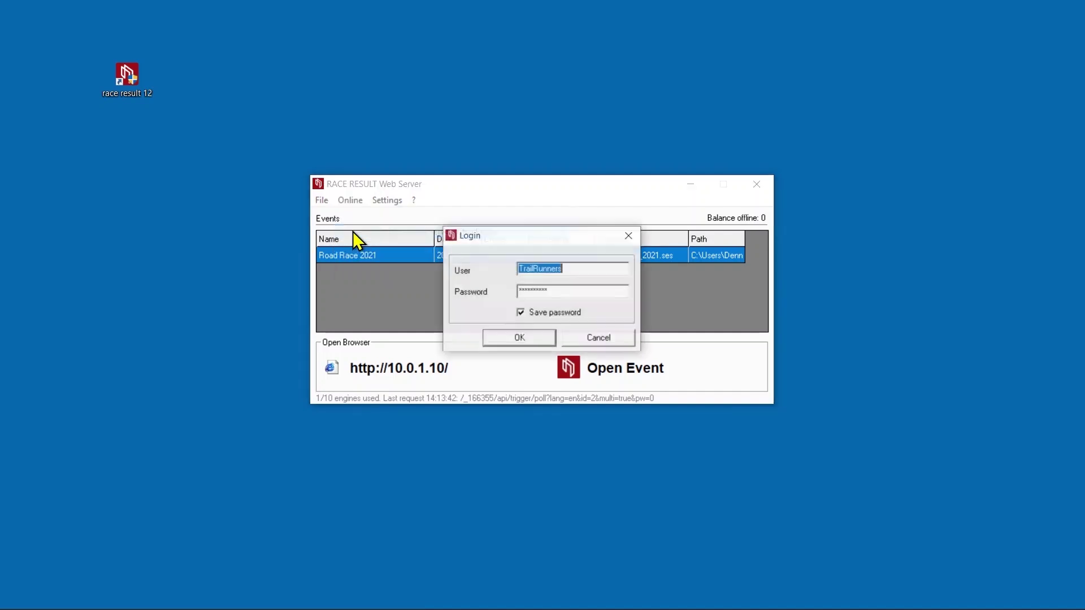
pyautogui.click(507, 337)
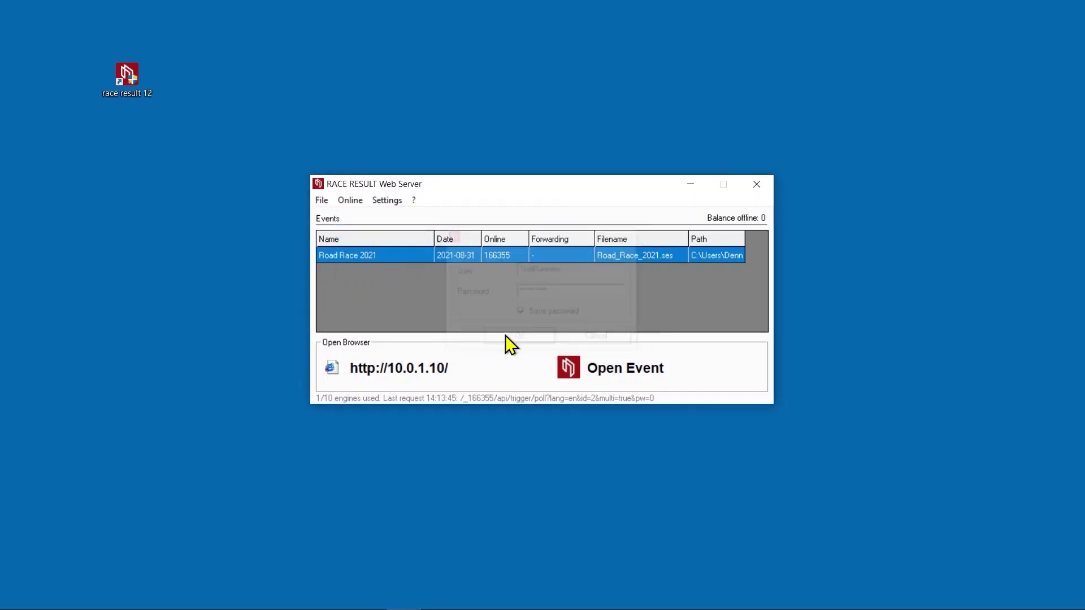